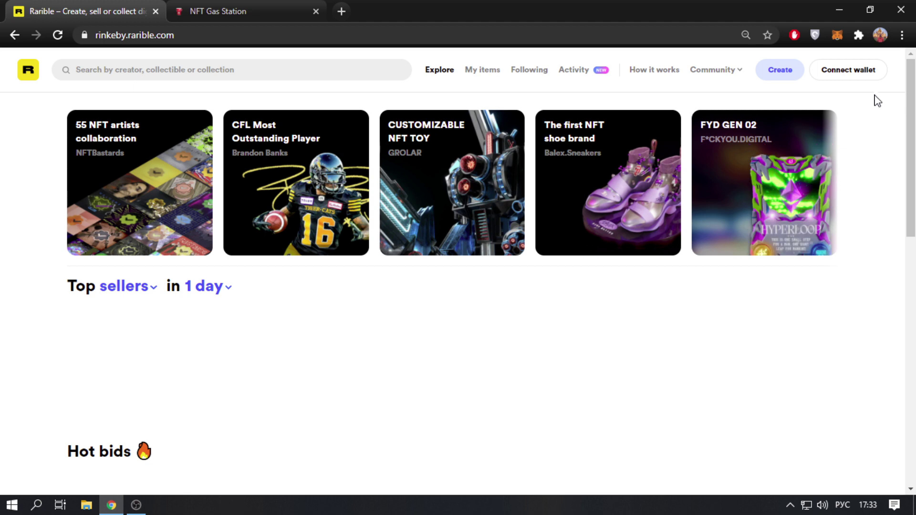
# - Connect the Metamask wallet to Rarible and start creating a Multiple collectible
pyautogui.click(851, 68)
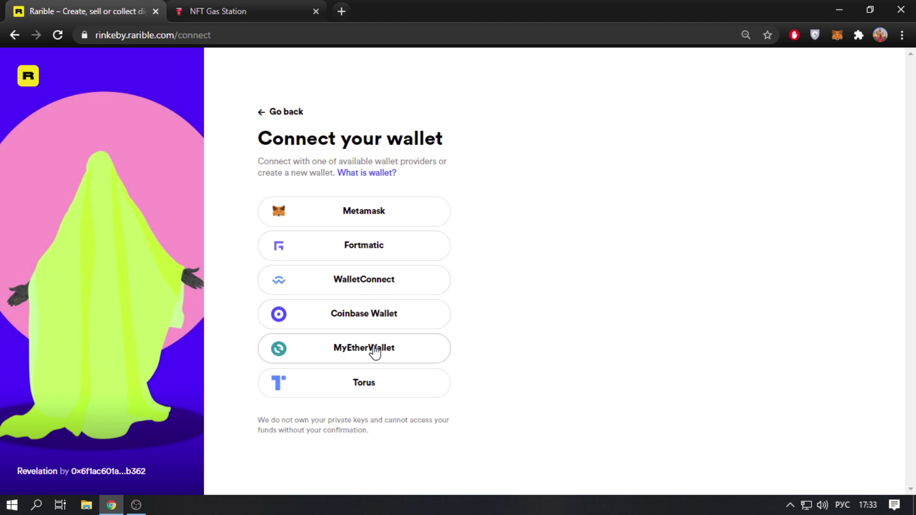
pyautogui.click(426, 217)
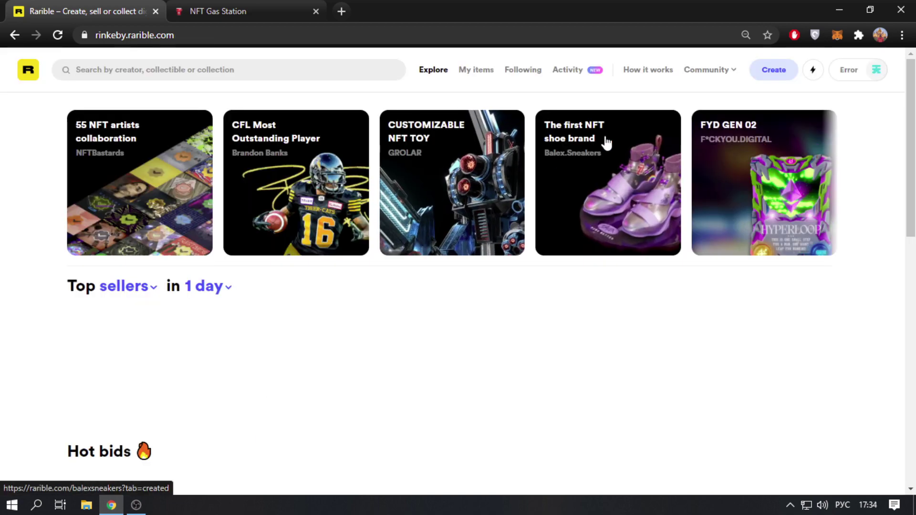
pyautogui.click(778, 72)
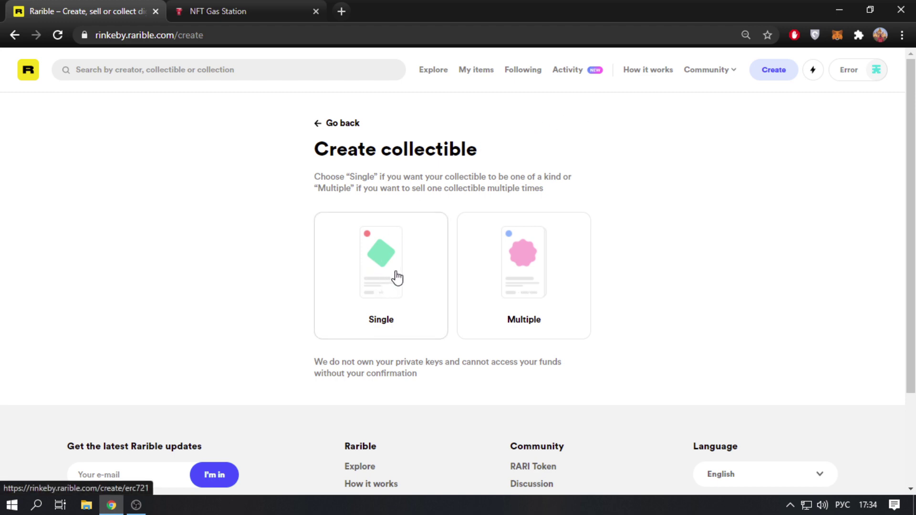
pyautogui.click(524, 278)
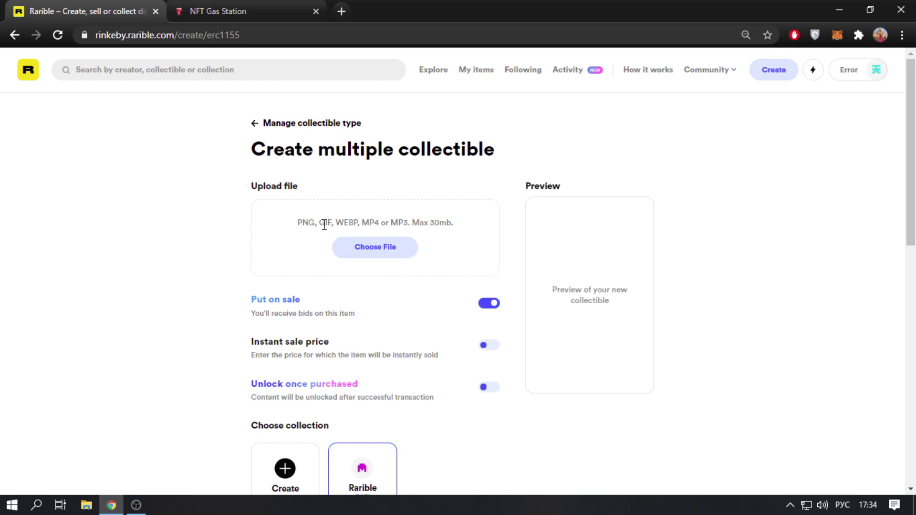
# - Upload digitalization_1366x680.jpg as the collectible's file after checking the supported formats
pyautogui.moveTo(315, 222); pyautogui.dragTo(449, 222)
pyautogui.click(423, 223)
pyautogui.moveTo(407, 223); pyautogui.dragTo(403, 223)
pyautogui.click(376, 252)
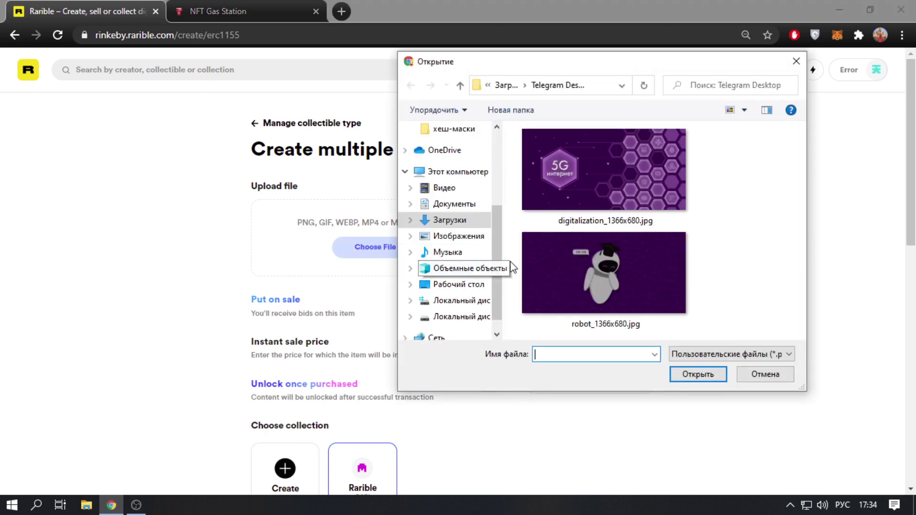
pyautogui.click(602, 197)
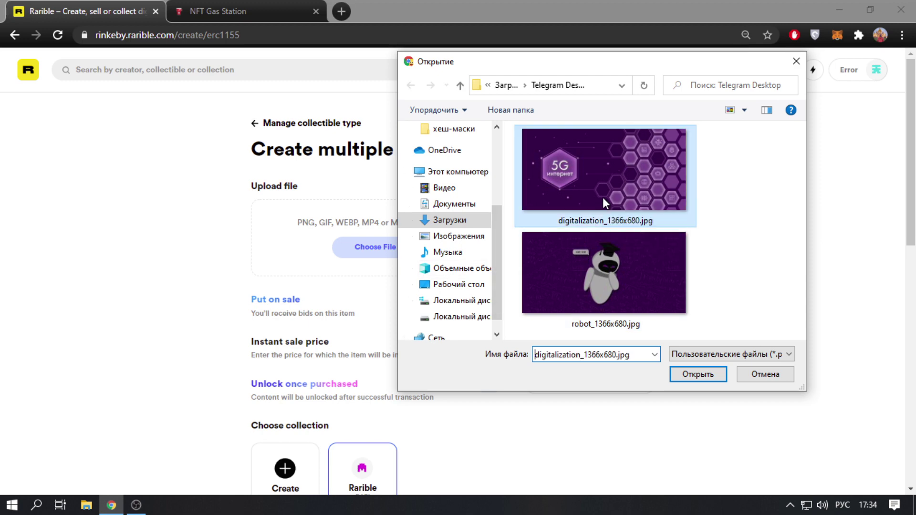
pyautogui.click(687, 375)
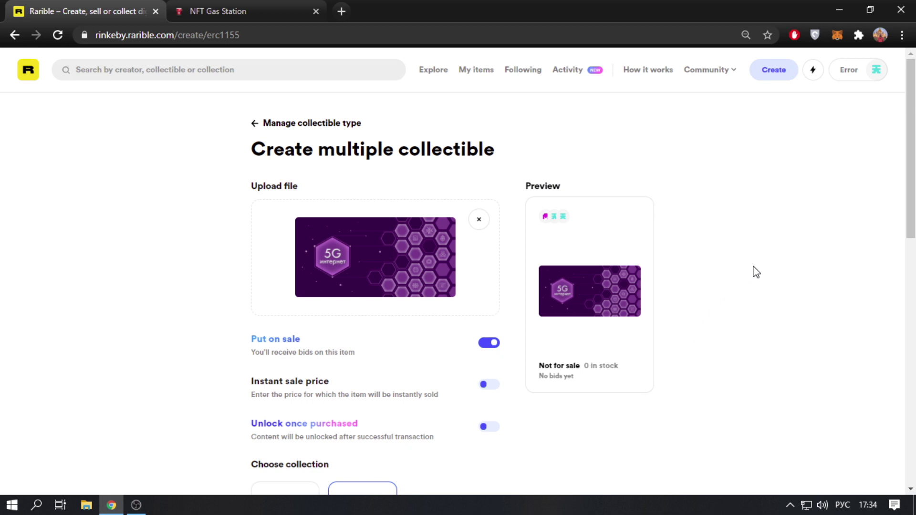
# - Enable the instant sale price and set it to 1 ETH for one piece
pyautogui.scroll(-3, 754, 270)
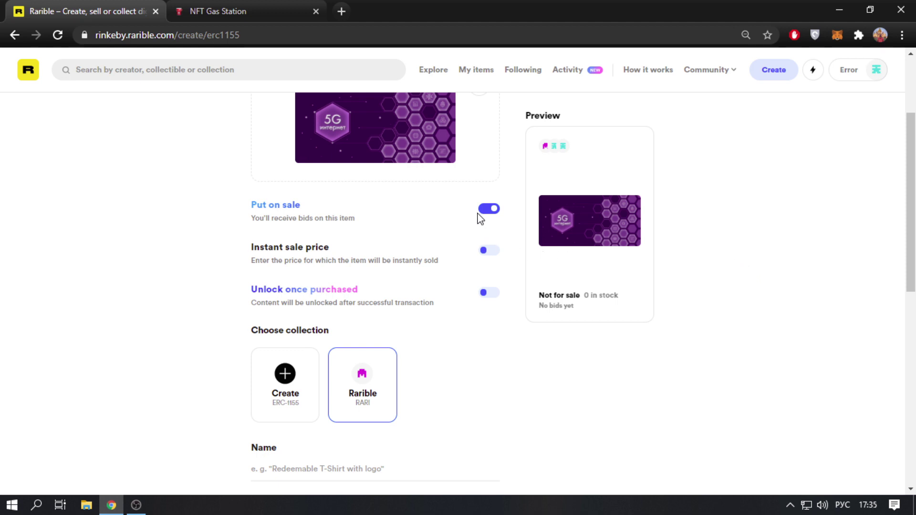
pyautogui.click(489, 251)
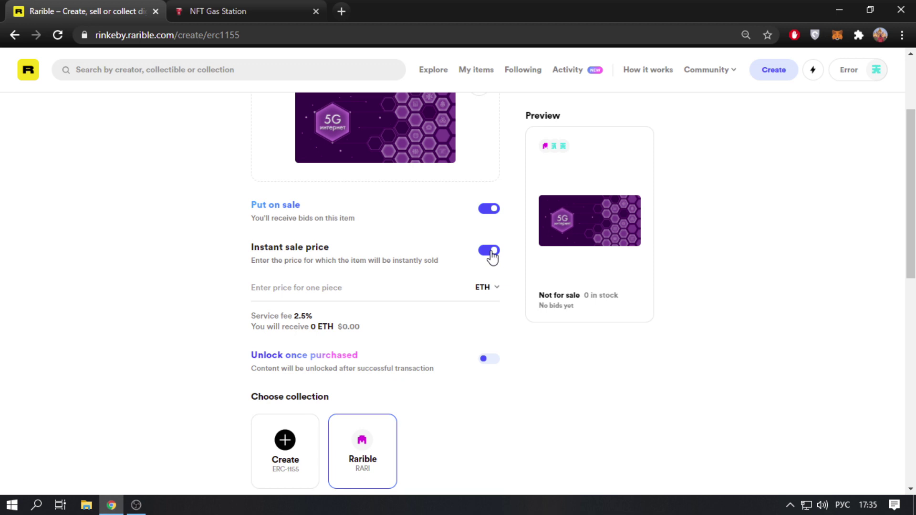
pyautogui.click(382, 292)
pyautogui.write('1')
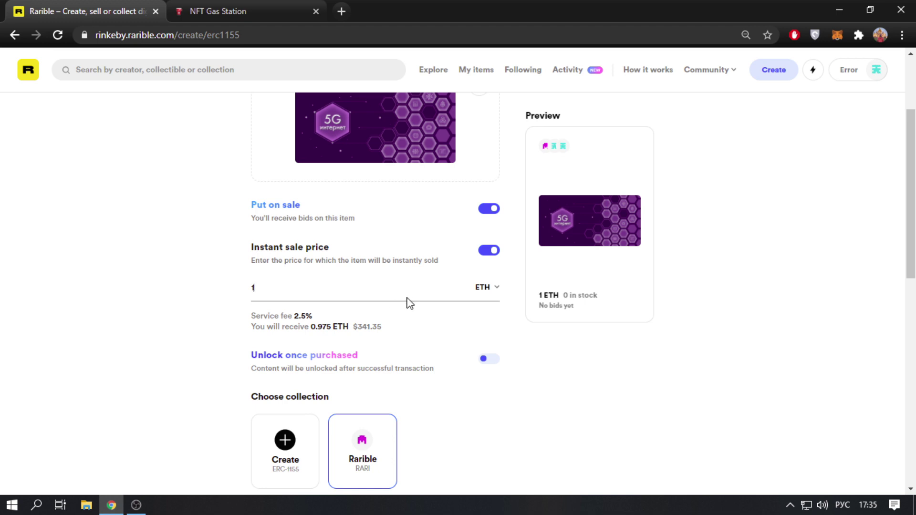
# - Turn the Unlock once purchased option on and back off
pyautogui.scroll(-3, 530, 319)
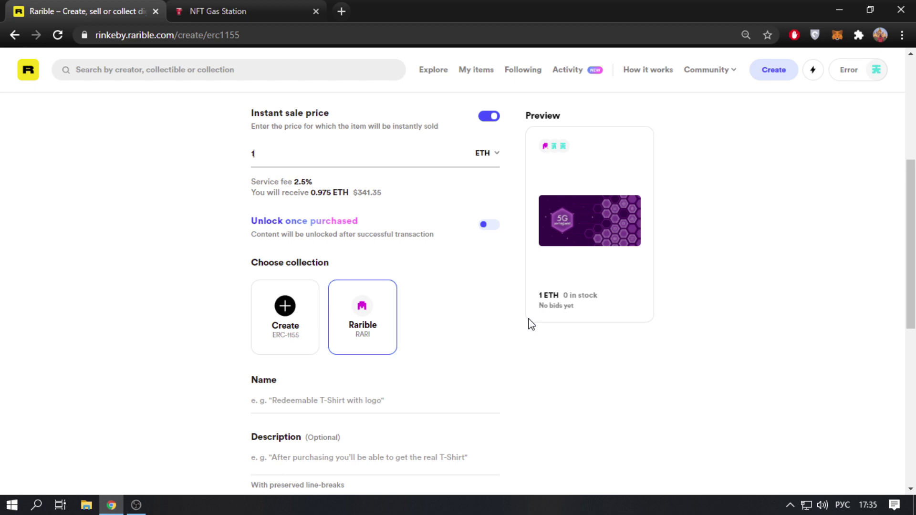
pyautogui.click(487, 225)
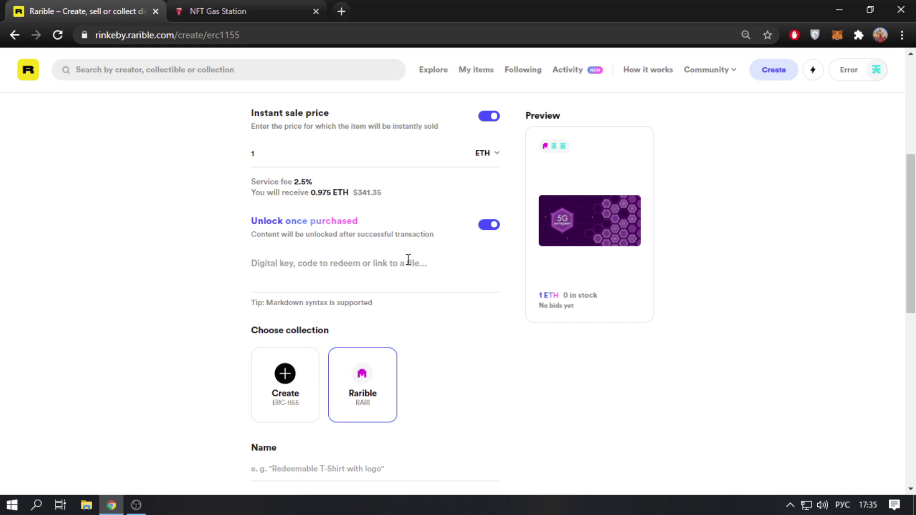
pyautogui.click(493, 228)
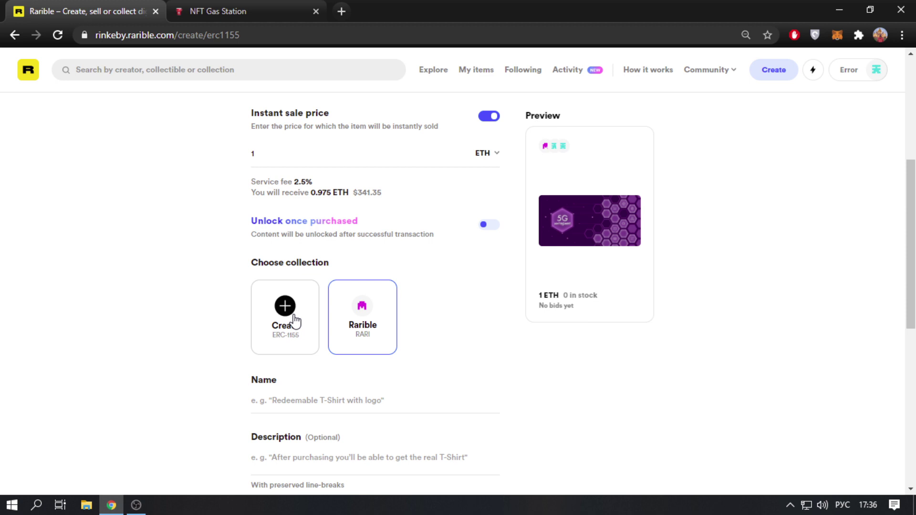
# - Name the collectible Digitalization and set the number of copies to 10
pyautogui.scroll(-4, 294, 321)
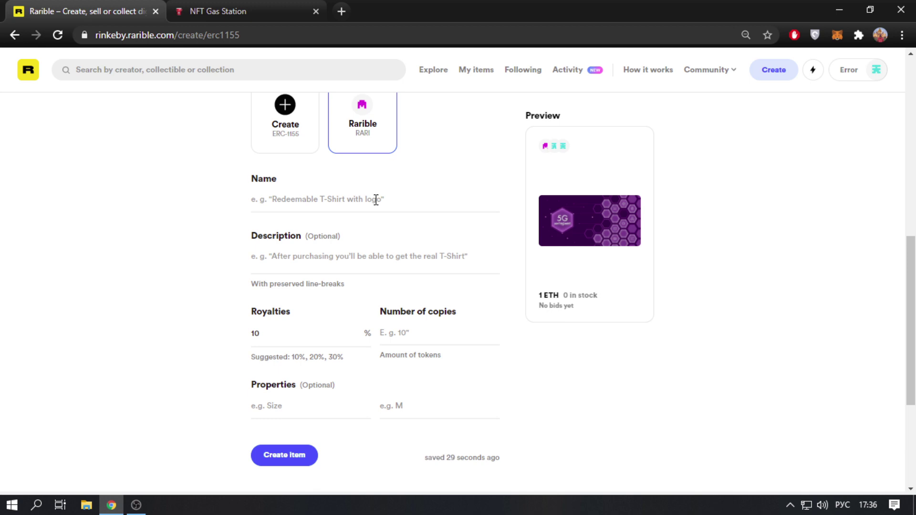
pyautogui.click(375, 200)
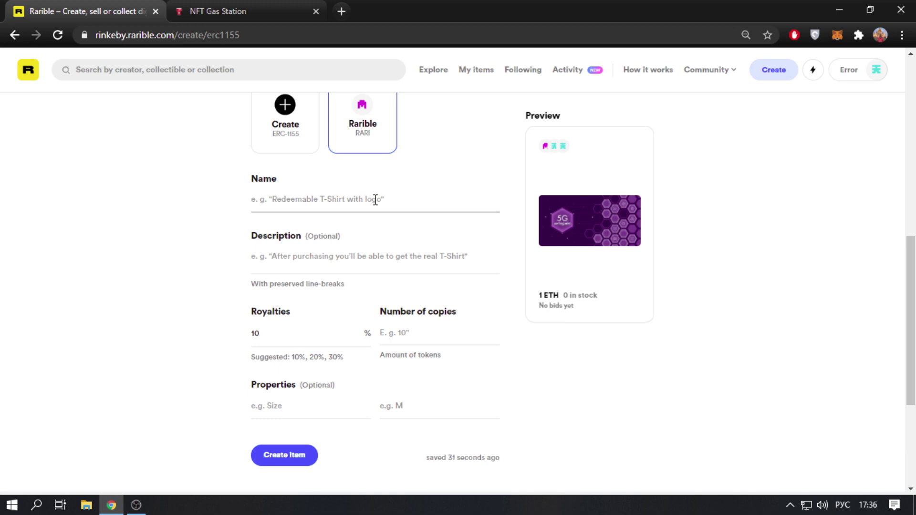
pyautogui.hotkey('alt', 'shift')
pyautogui.write('Digita')
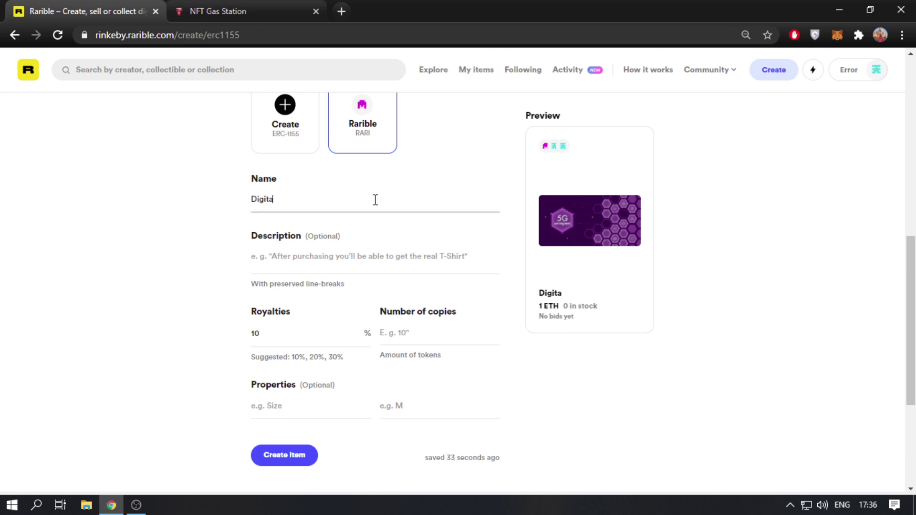
pyautogui.write('lization')
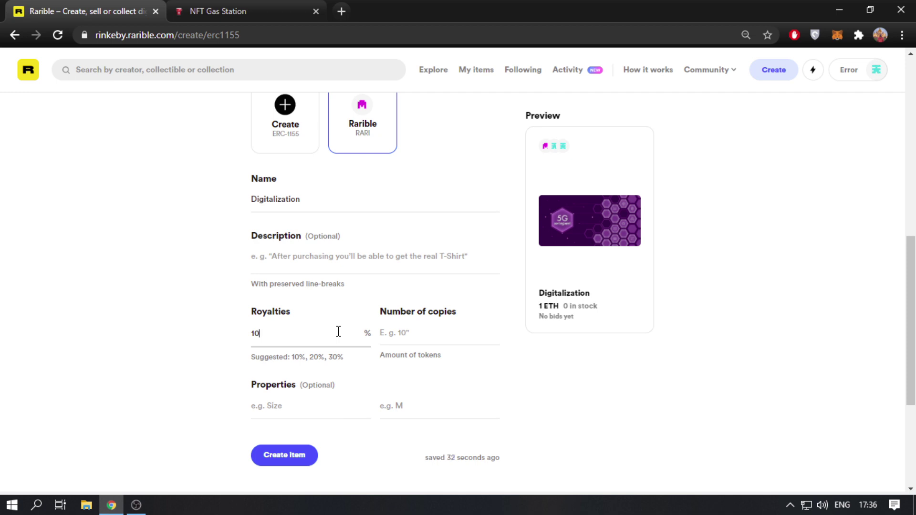
pyautogui.click(412, 337)
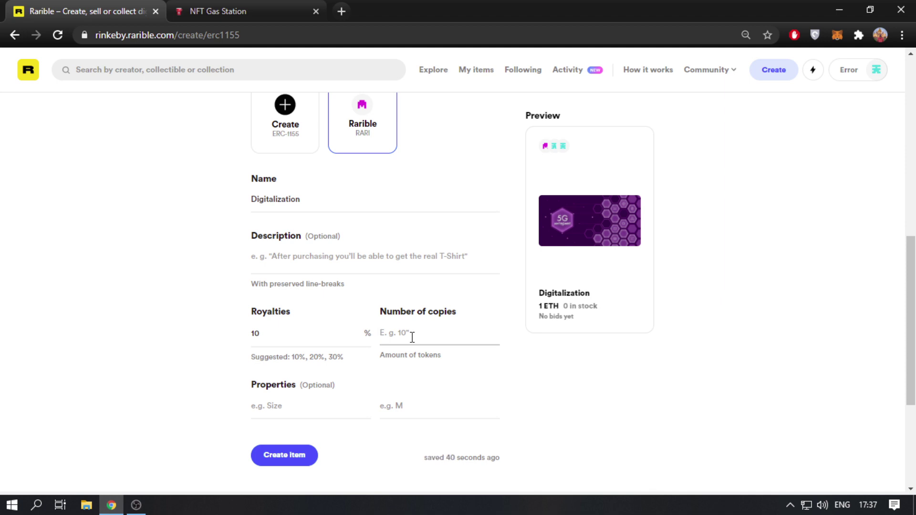
pyautogui.write('10')
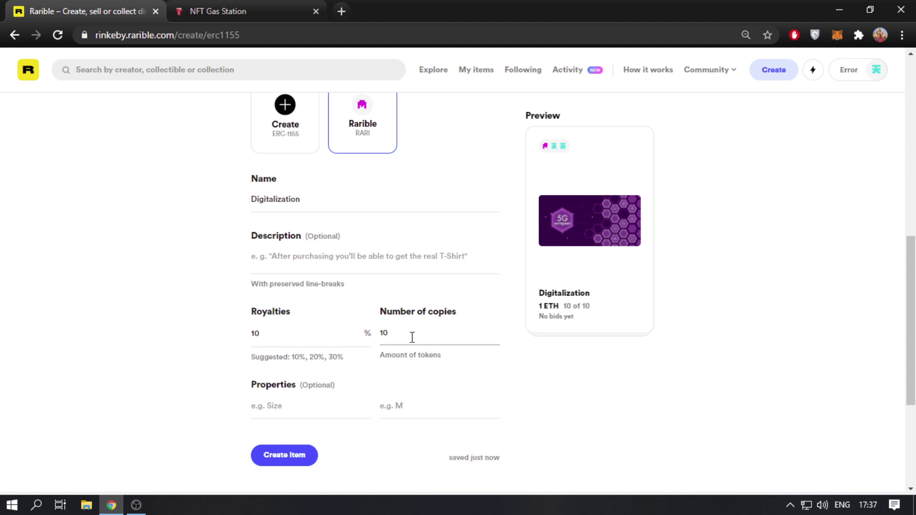
# - Add a property named Размер with the value Большой to the collectible
pyautogui.scroll(-1, 413, 338)
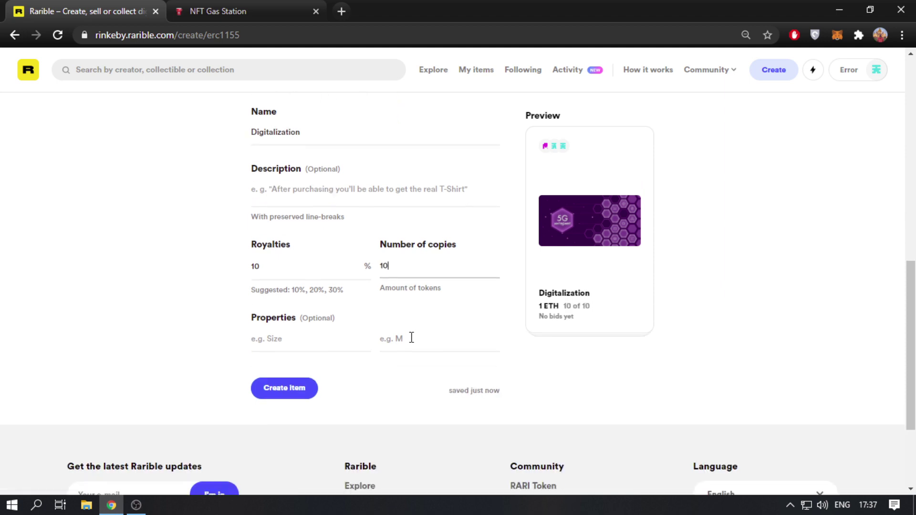
pyautogui.click(307, 337)
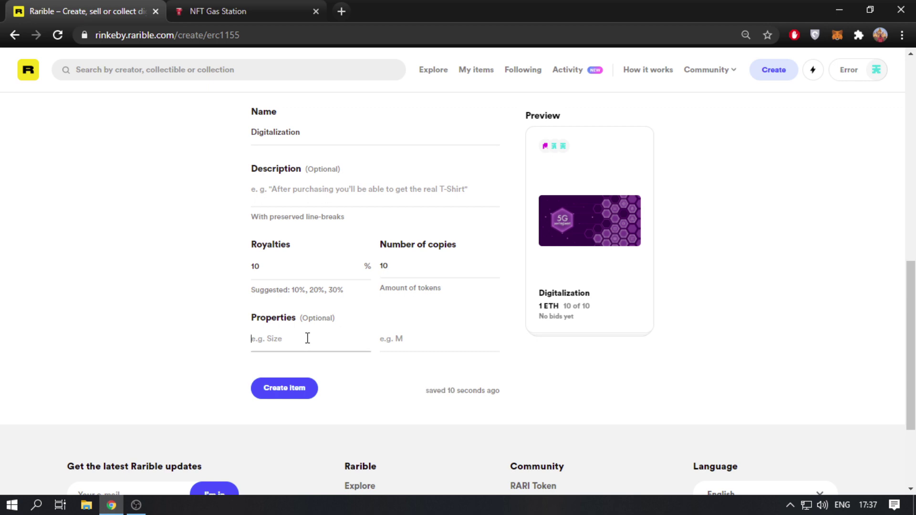
pyautogui.hotkey('alt', 'shift')
pyautogui.write('Размер')
pyautogui.click(398, 341)
pyautogui.write('Большой')
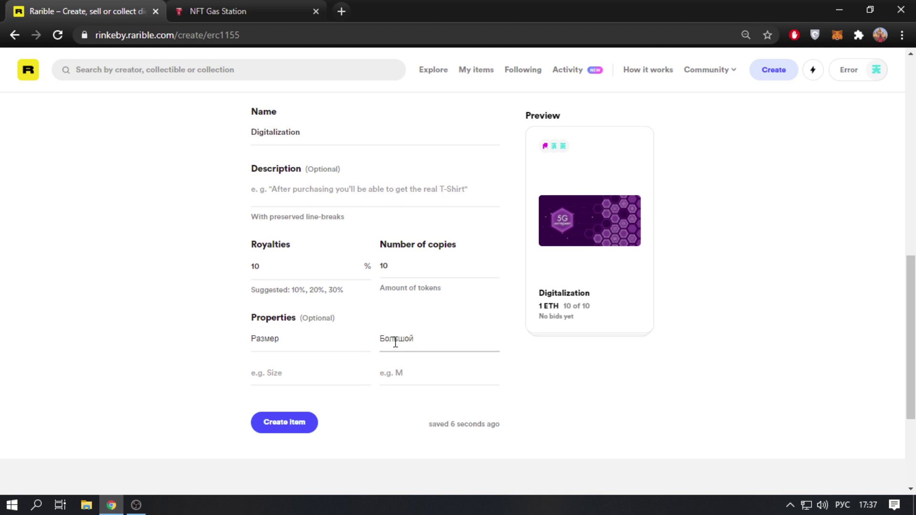
# - Add a second property named Цвет with the value Зеленый
pyautogui.click(321, 375)
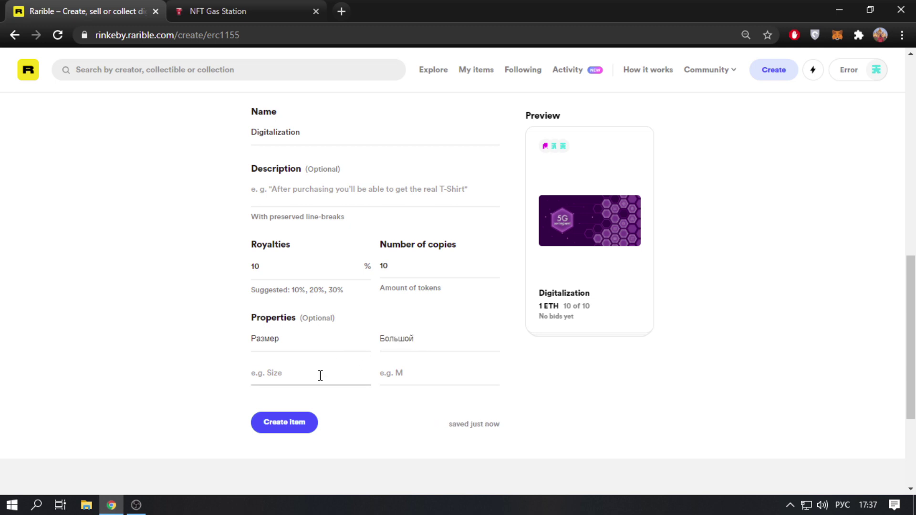
pyautogui.write('Цвет')
pyautogui.click(416, 375)
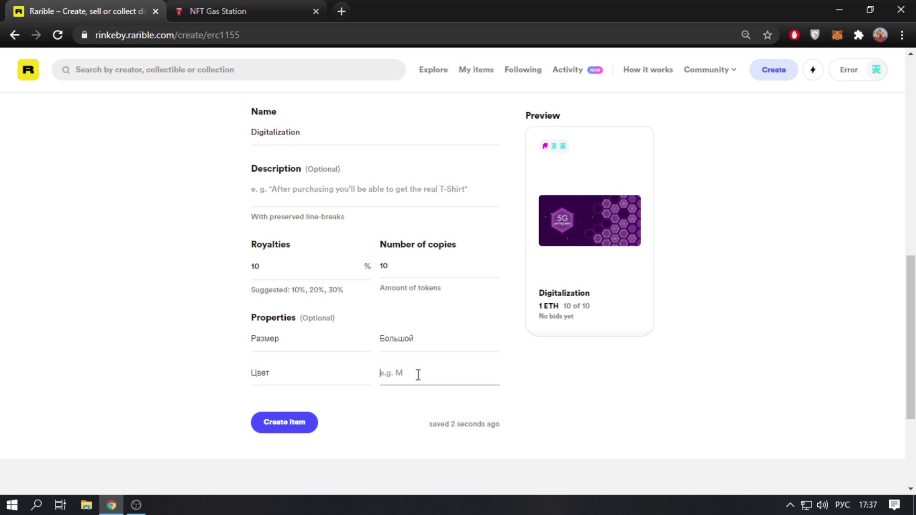
pyautogui.write('Зеленый')
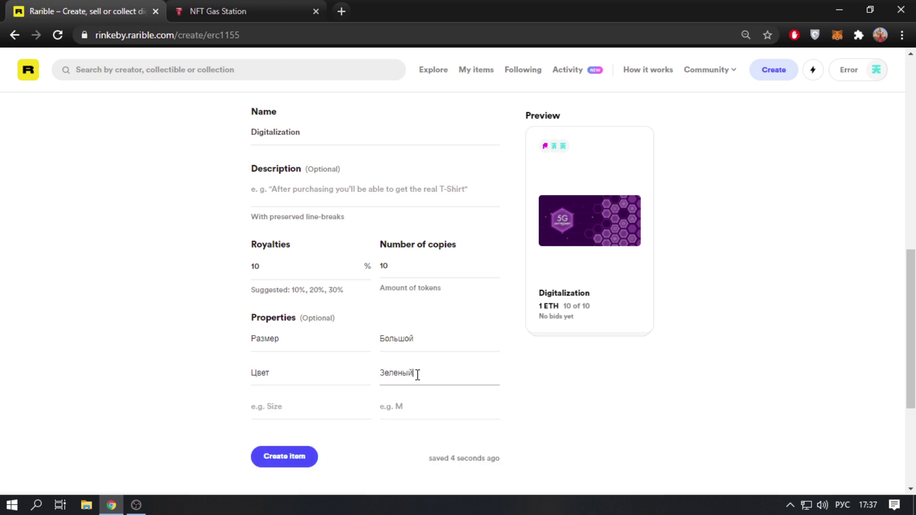
# - Clear the Цвет property's value and name
pyautogui.doubleClick(416, 375)
pyautogui.press('BackSpace')
pyautogui.click(349, 384)
pyautogui.press('BackSpace')
pyautogui.press('BackSpace')
pyautogui.press('BackSpace')
pyautogui.press('BackSpace')
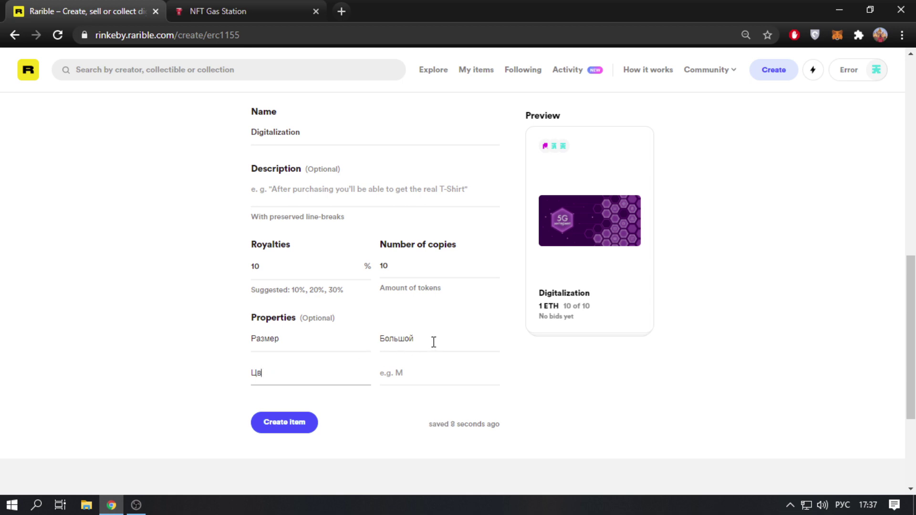
# - Clear the Размер property's value and name so that the optional properties are empty
pyautogui.click(433, 342)
pyautogui.press('BackSpace')
pyautogui.press('BackSpace')
pyautogui.press('BackSpace')
pyautogui.press('BackSpace')
pyautogui.press('BackSpace')
pyautogui.press('BackSpace')
pyautogui.press('BackSpace')
pyautogui.click(290, 344)
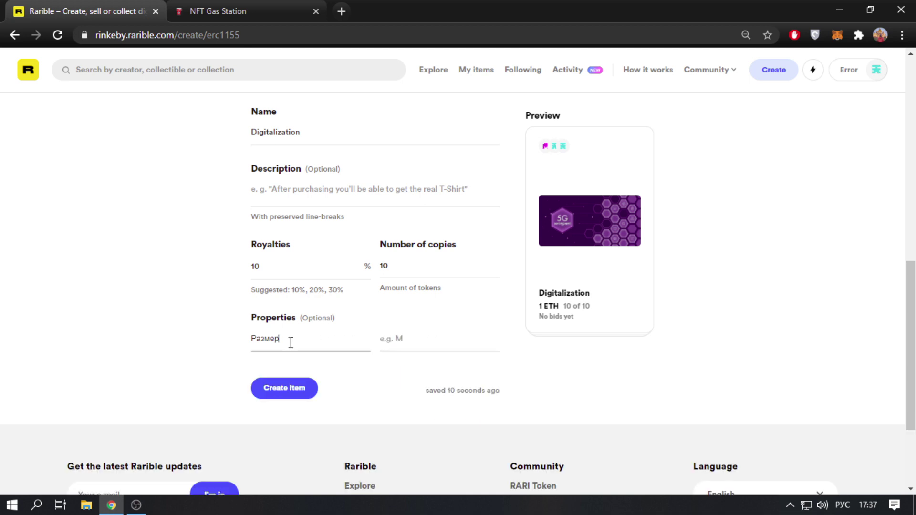
pyautogui.press('BackSpace')
pyautogui.press('BackSpace')
pyautogui.press('BackSpace')
pyautogui.press('BackSpace')
pyautogui.press('BackSpace')
pyautogui.press('BackSpace')
# - Check the account and ETH balance in the MetaMask wallet, and close the wallet
pyautogui.click(836, 39)
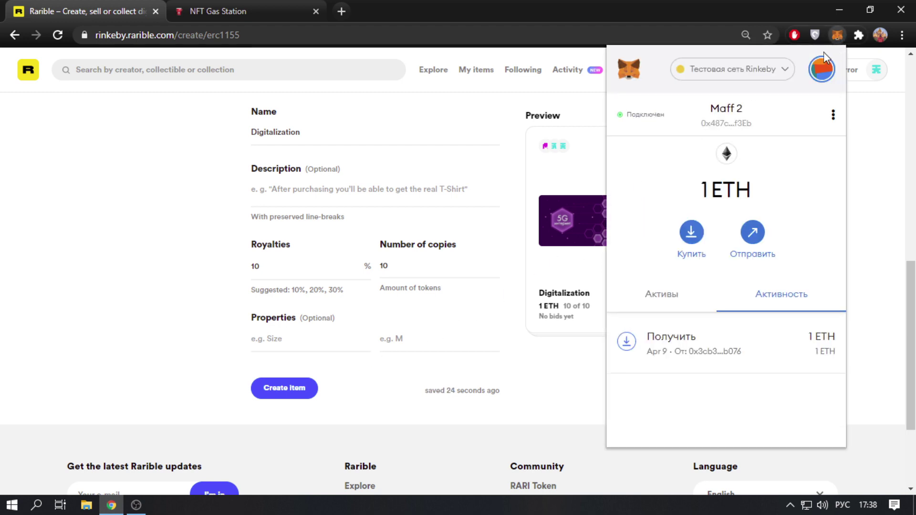
pyautogui.click(713, 128)
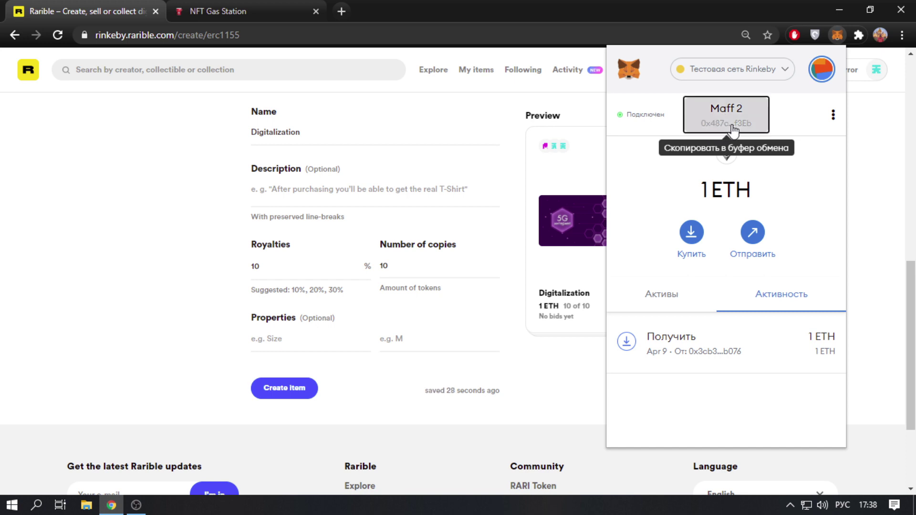
pyautogui.click(836, 37)
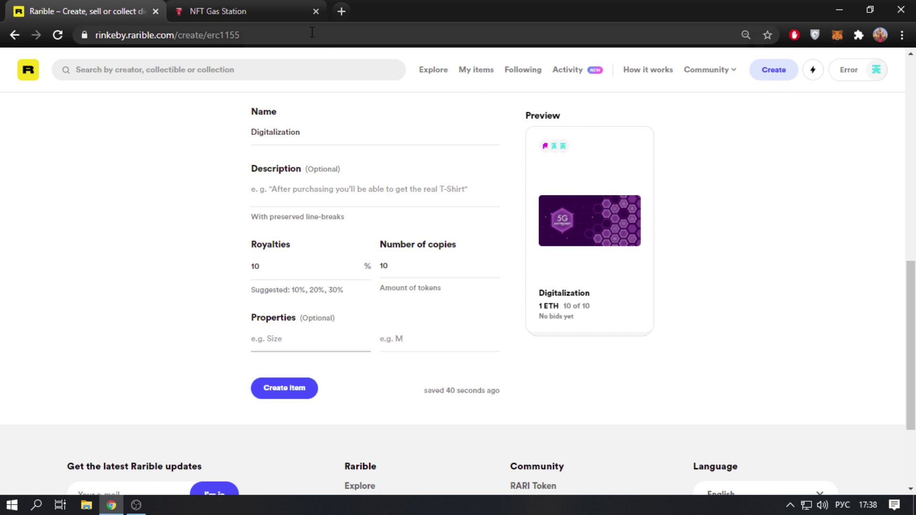
# - Examine Rarible's Mint, Accept Bid, Approve, Transfer and own-collection fees on NFT Gas Station, and return to the collectible form
pyautogui.click(261, 4)
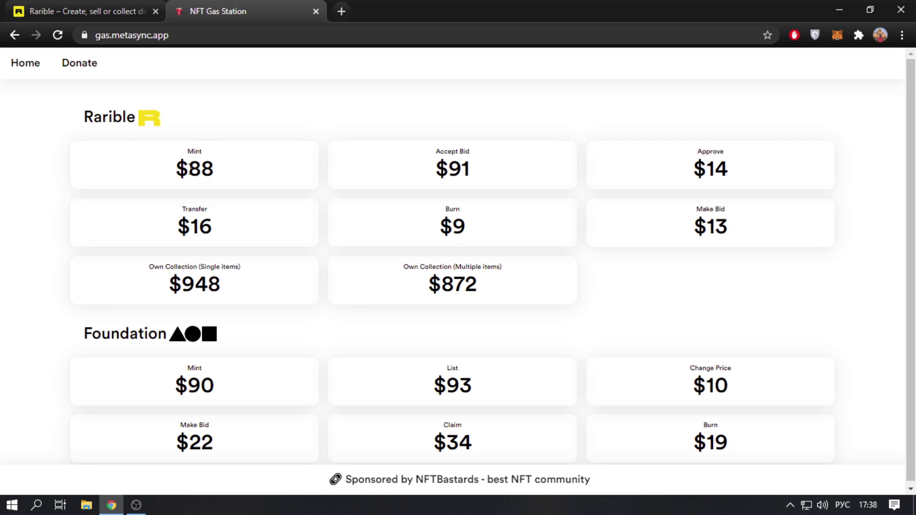
pyautogui.moveTo(189, 168); pyautogui.dragTo(221, 174)
pyautogui.click(237, 175)
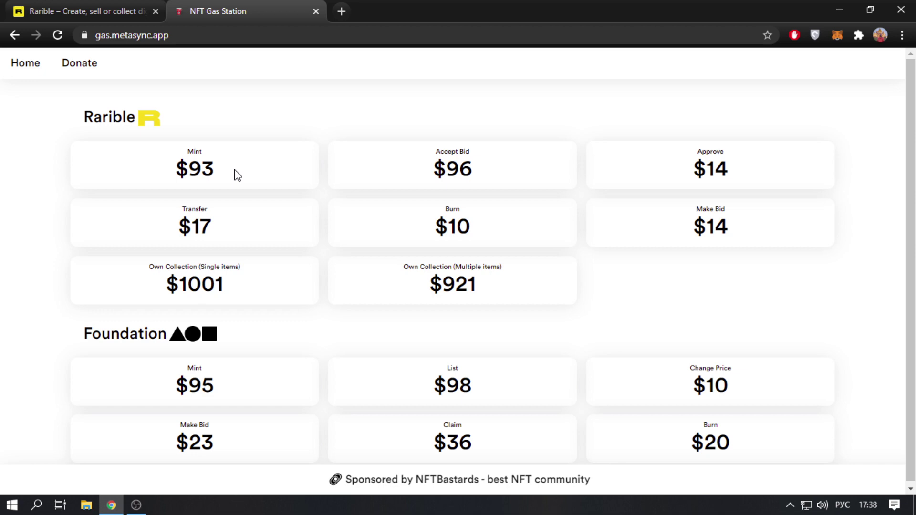
pyautogui.moveTo(435, 151); pyautogui.dragTo(478, 159)
pyautogui.click(478, 159)
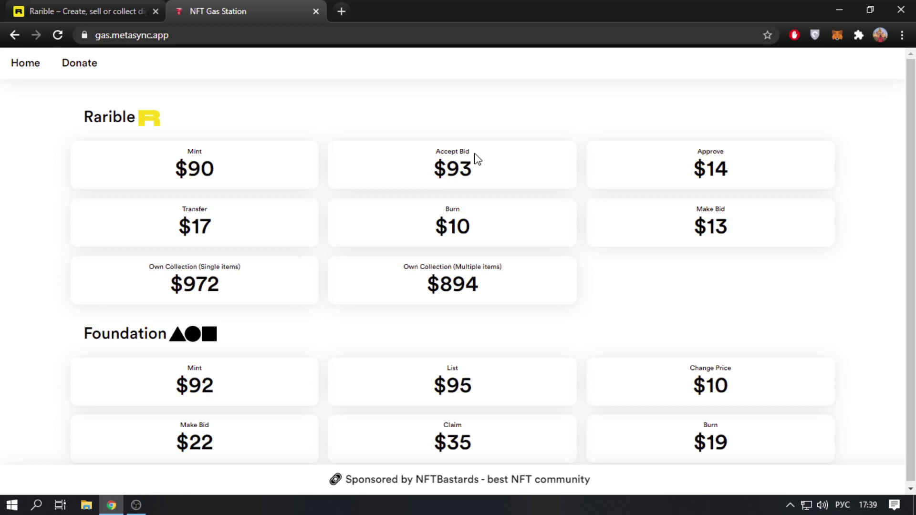
pyautogui.moveTo(699, 150); pyautogui.dragTo(755, 160)
pyautogui.click(752, 155)
pyautogui.moveTo(181, 210); pyautogui.dragTo(251, 219)
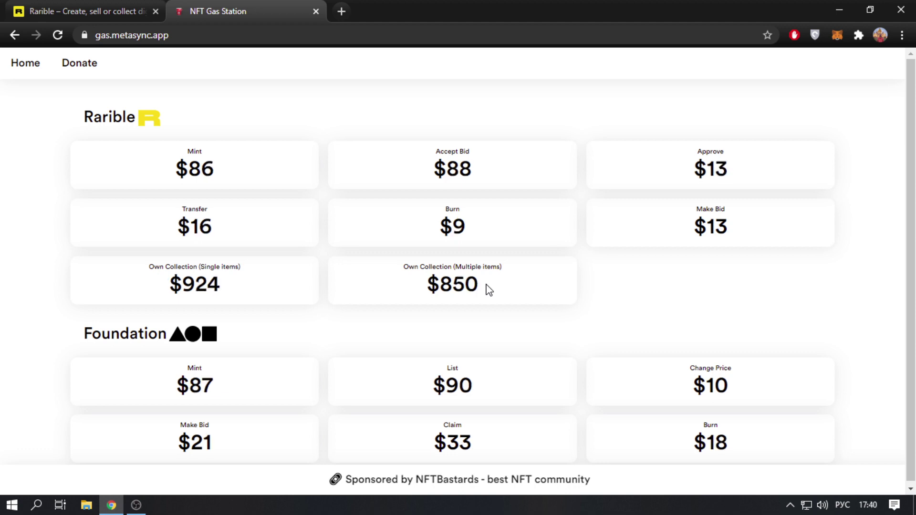
pyautogui.click(129, 6)
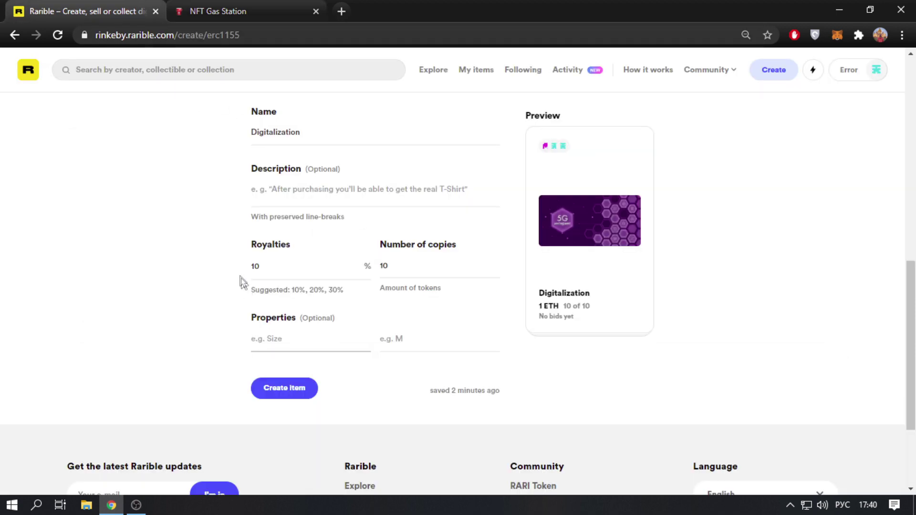
# - Create the Digitalization item by approving the wallet transaction, minting the token and signing the sell order in MetaMask
pyautogui.click(282, 389)
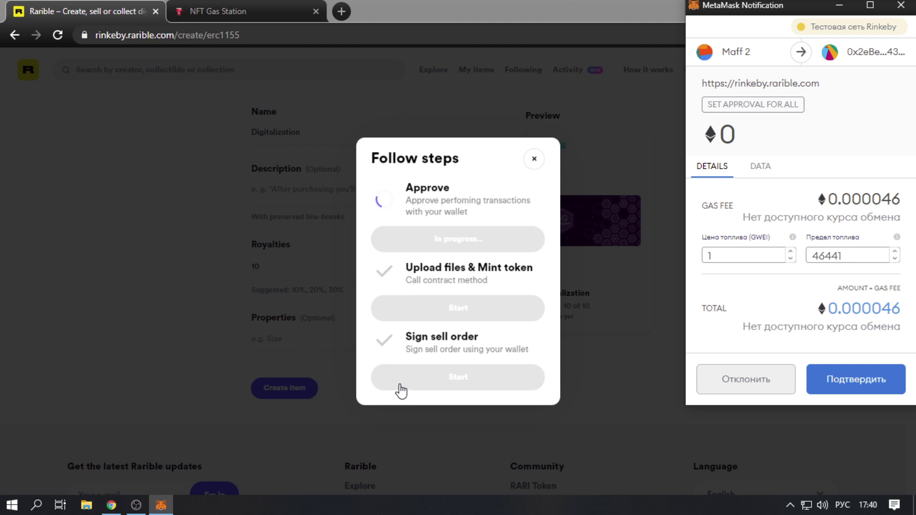
pyautogui.click(847, 379)
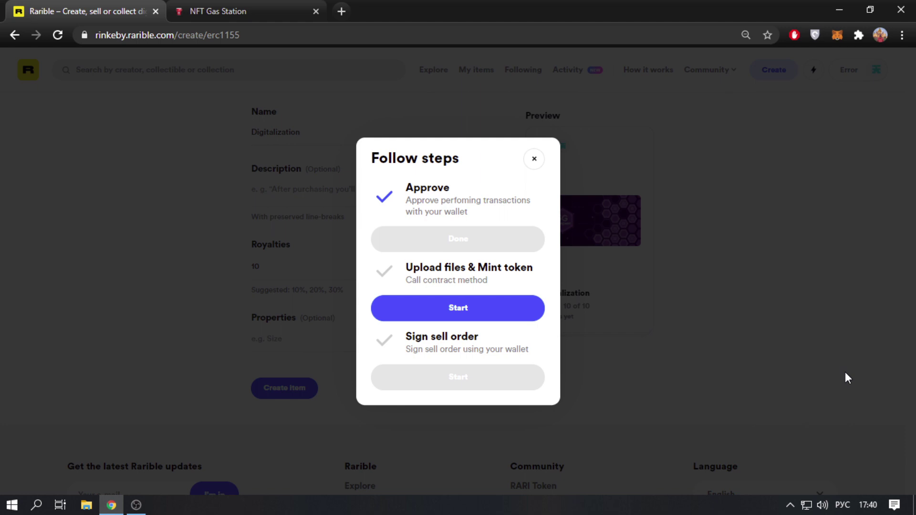
pyautogui.click(491, 321)
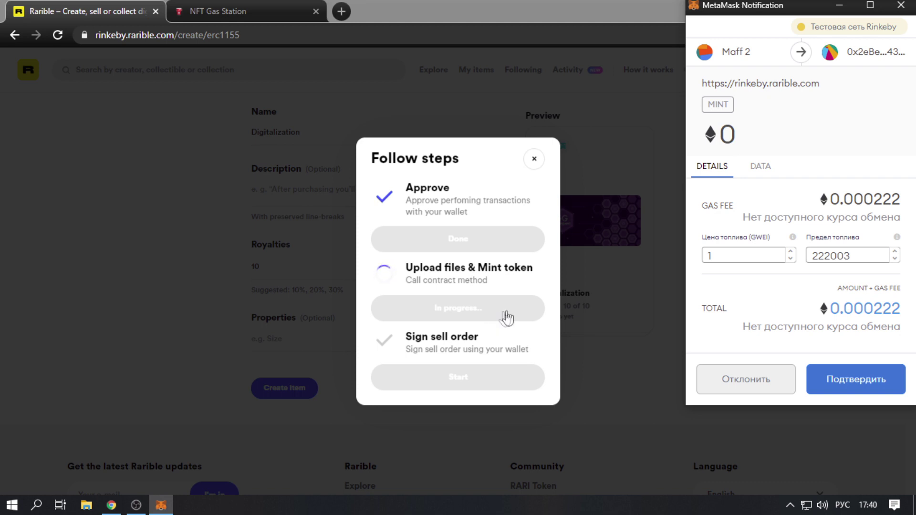
pyautogui.click(855, 378)
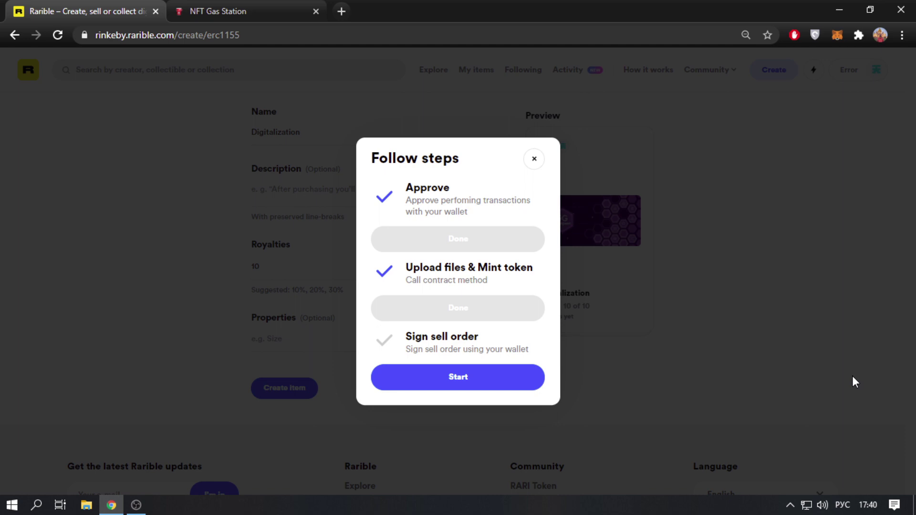
pyautogui.click(456, 385)
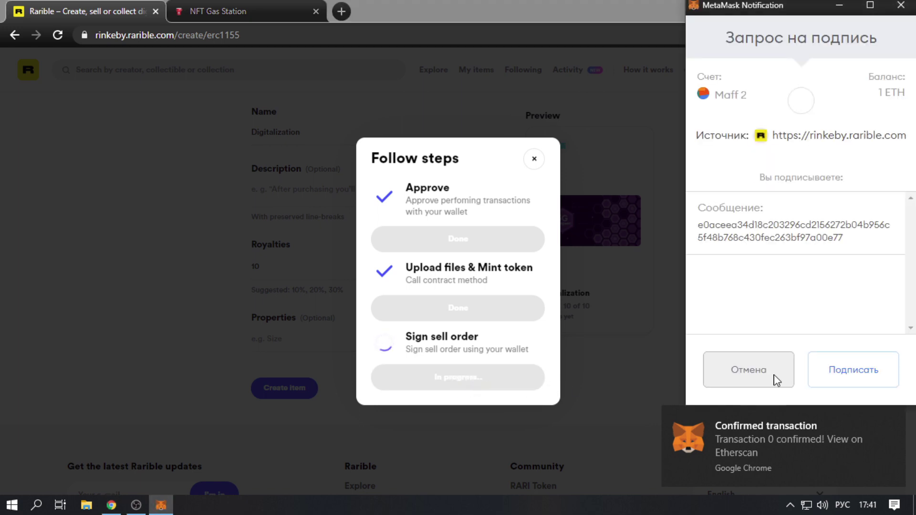
pyautogui.click(856, 376)
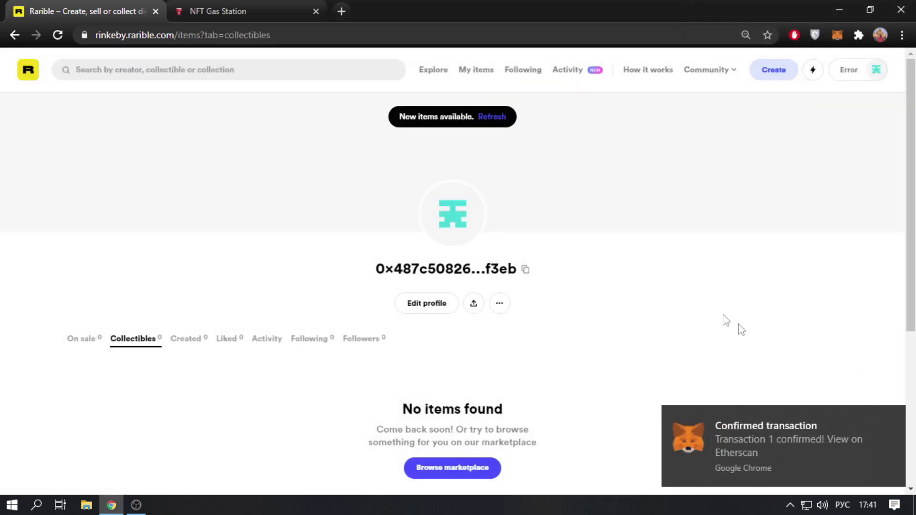
# - Refresh the own collectibles list, view the Digitalization item's page and select its web address
pyautogui.click(490, 118)
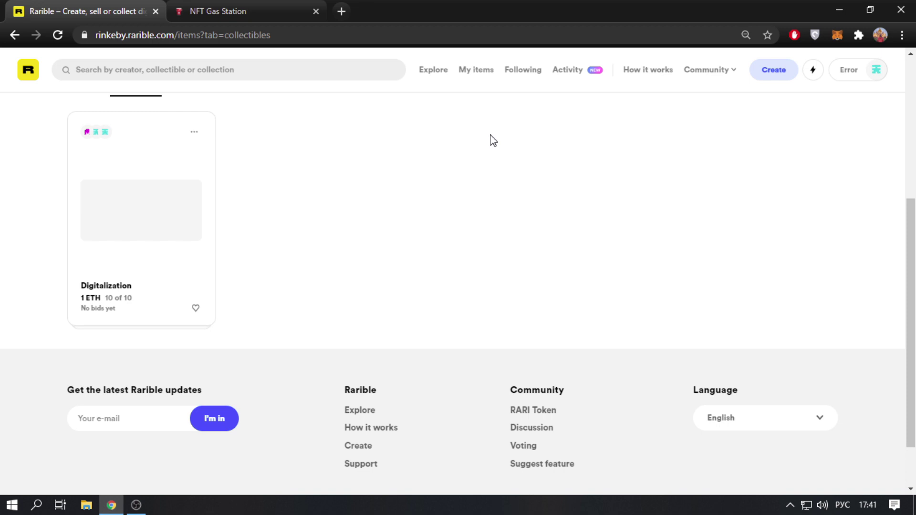
pyautogui.click(186, 195)
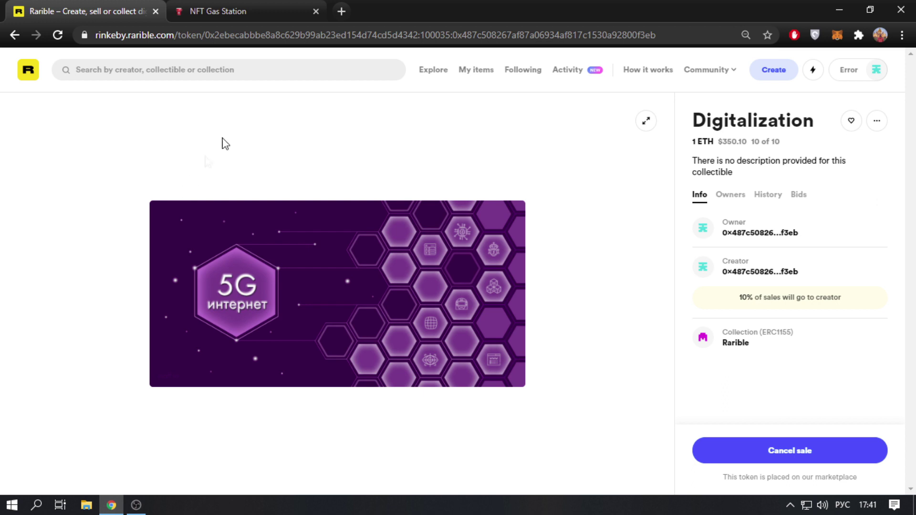
pyautogui.click(330, 36)
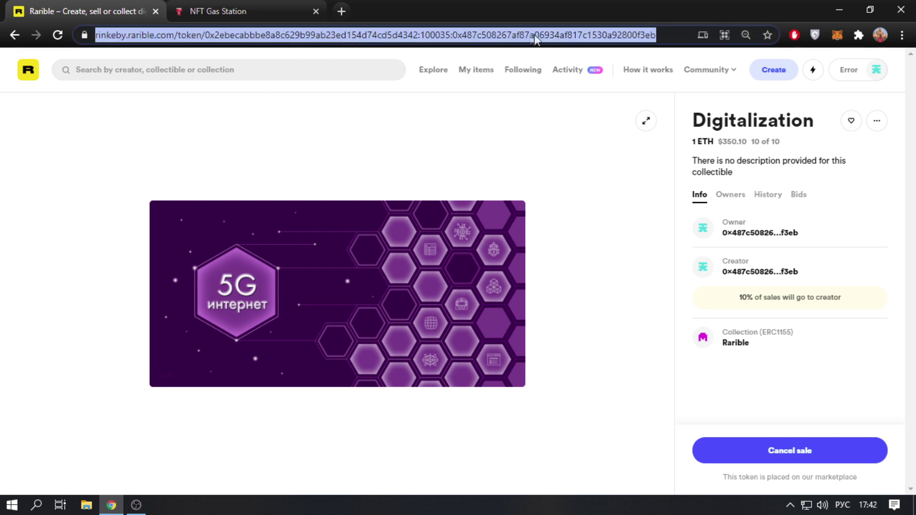
# - Check the sharing options for the Digitalization collectible and close them
pyautogui.click(876, 122)
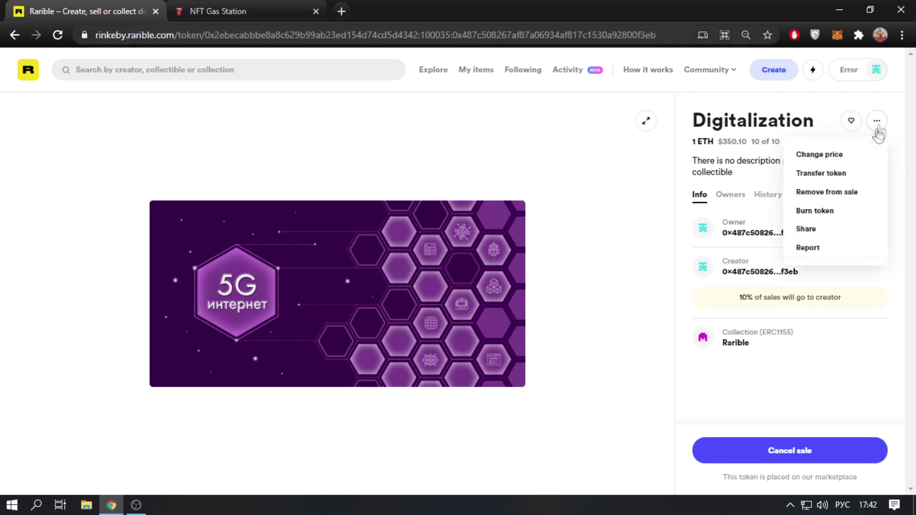
pyautogui.click(819, 233)
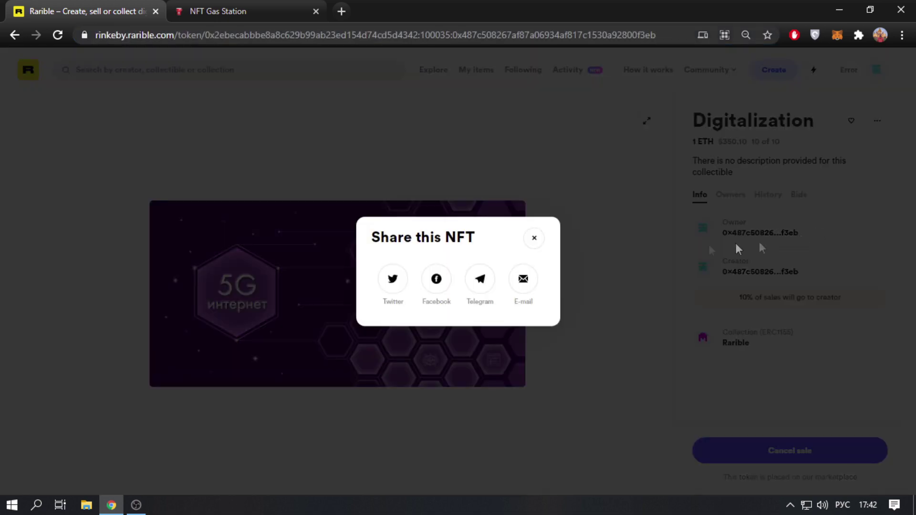
pyautogui.click(534, 238)
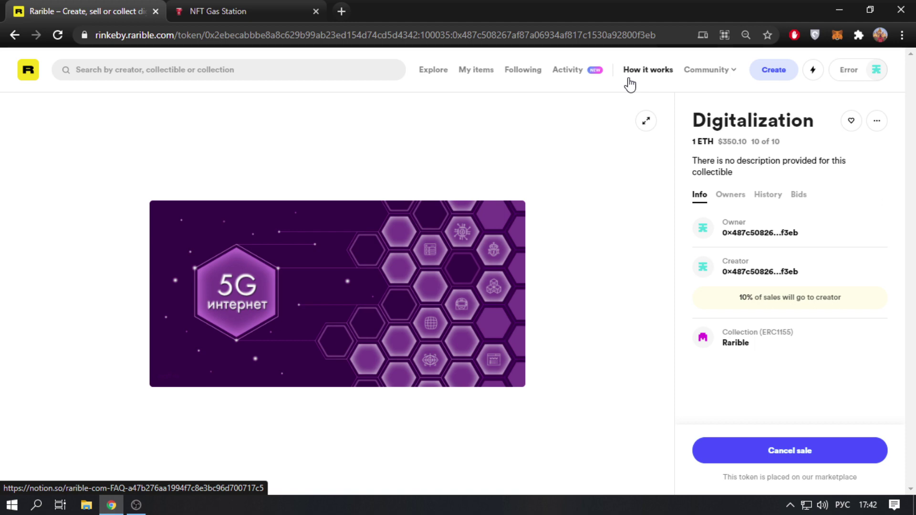
# - Start a new single collectible and upload robot_1366x680.jpg as its file
pyautogui.click(762, 74)
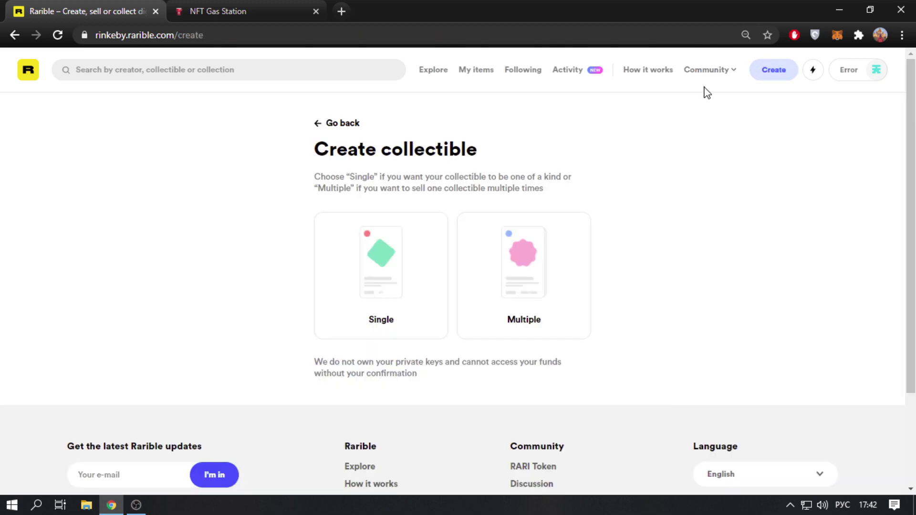
pyautogui.click(395, 250)
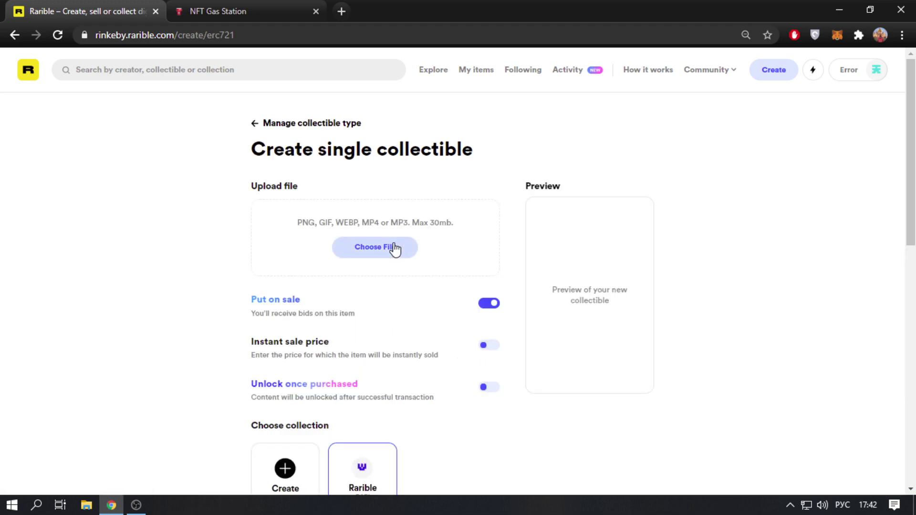
pyautogui.click(395, 248)
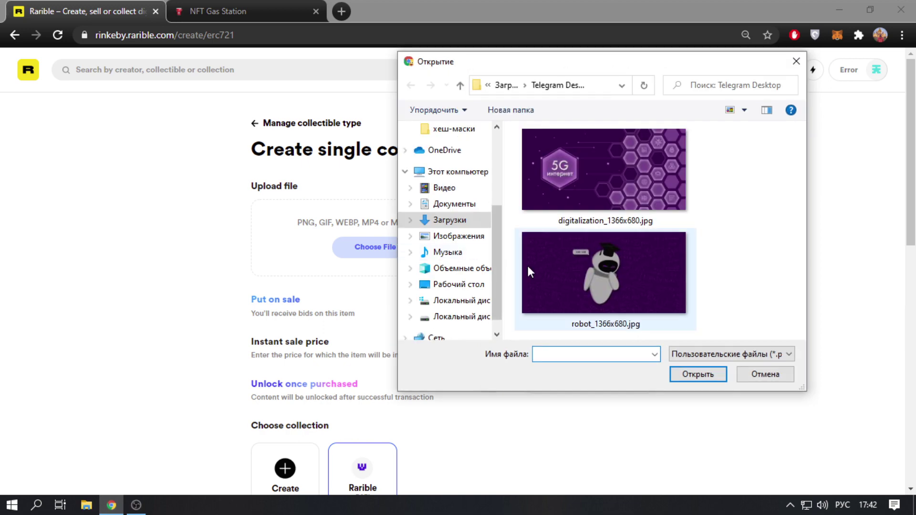
pyautogui.click(551, 271)
pyautogui.click(710, 380)
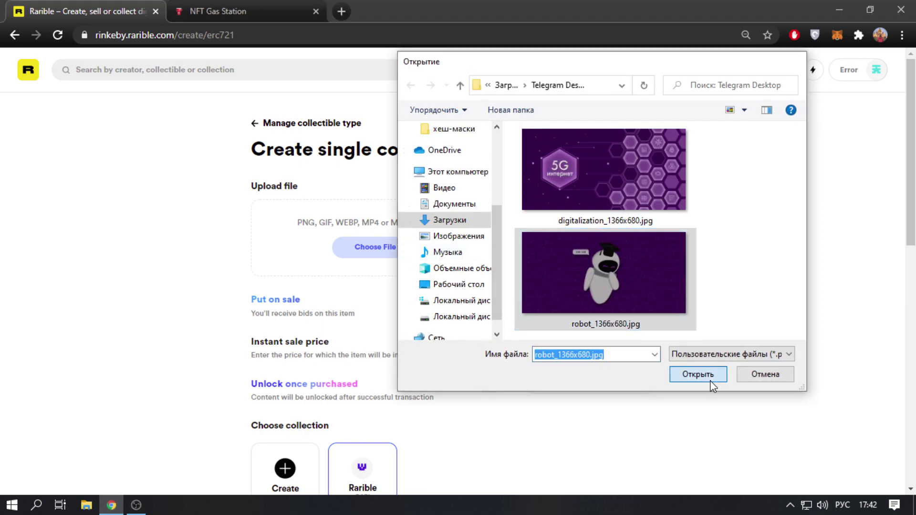
# - Name the single collectible Robot Xe-xe
pyautogui.scroll(-2, 578, 380)
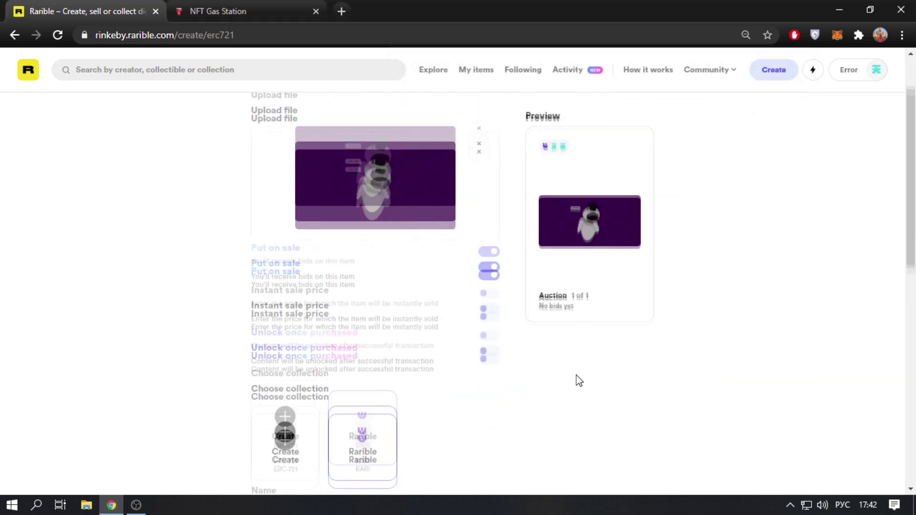
pyautogui.scroll(-2, 576, 380)
pyautogui.click(369, 401)
pyautogui.hotkey('alt', 'shift')
pyautogui.write('R')
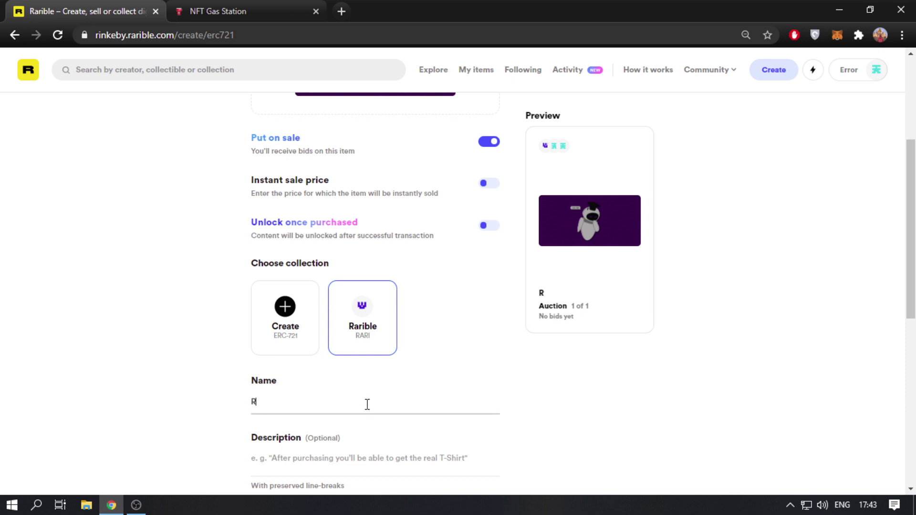
pyautogui.write('obot Xe-xe')
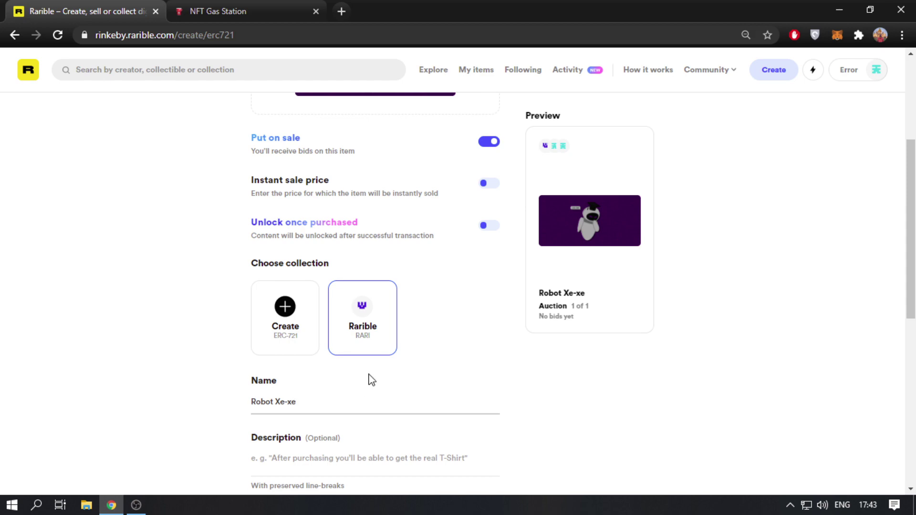
# - Start a new ERC-721 collection and upload robot_1366x680.jpg as its image
pyautogui.click(278, 316)
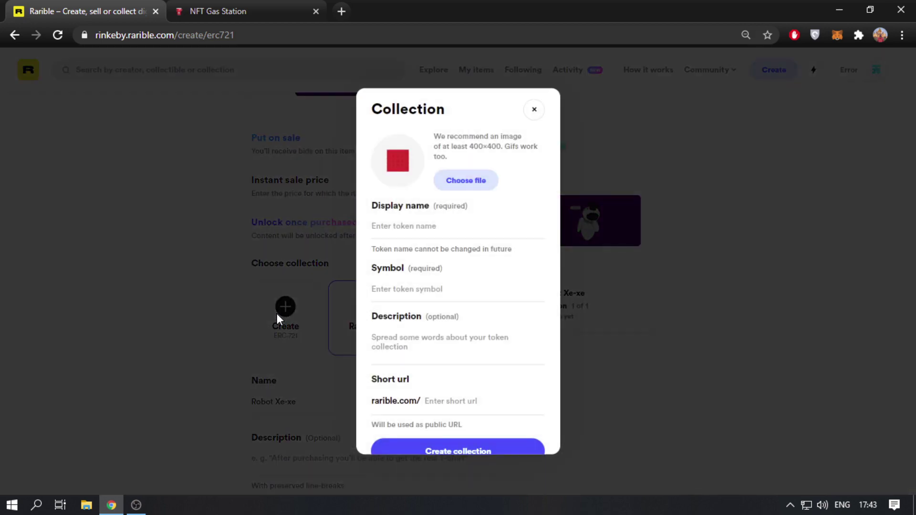
pyautogui.click(479, 182)
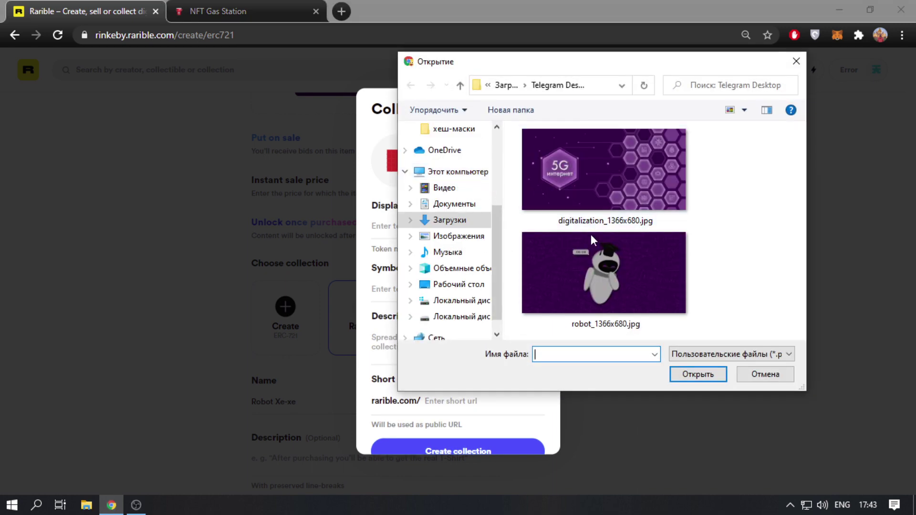
pyautogui.click(594, 254)
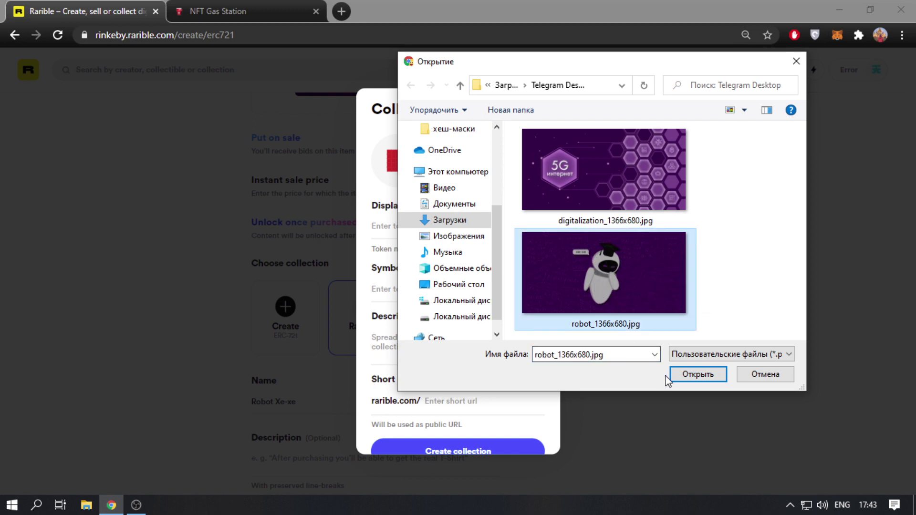
pyautogui.click(698, 375)
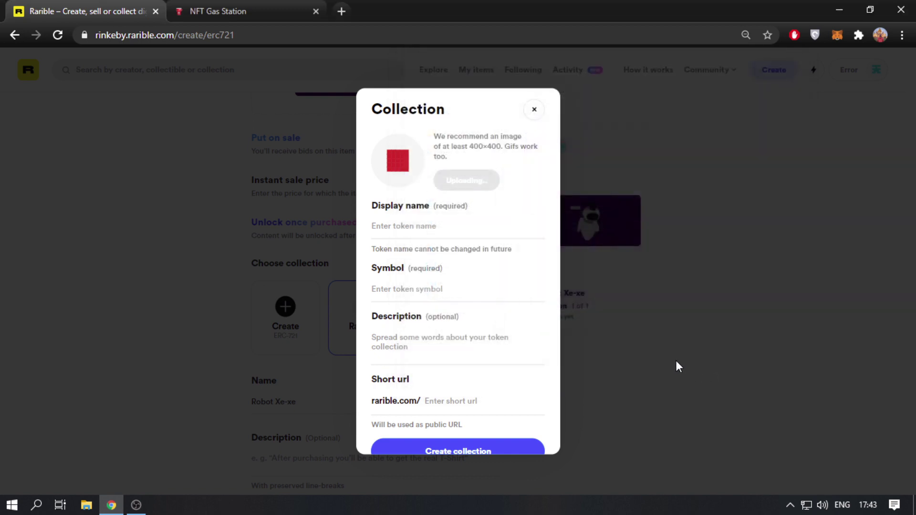
# - Set the collection's display name to Covers and its symbol to CVRS
pyautogui.click(424, 226)
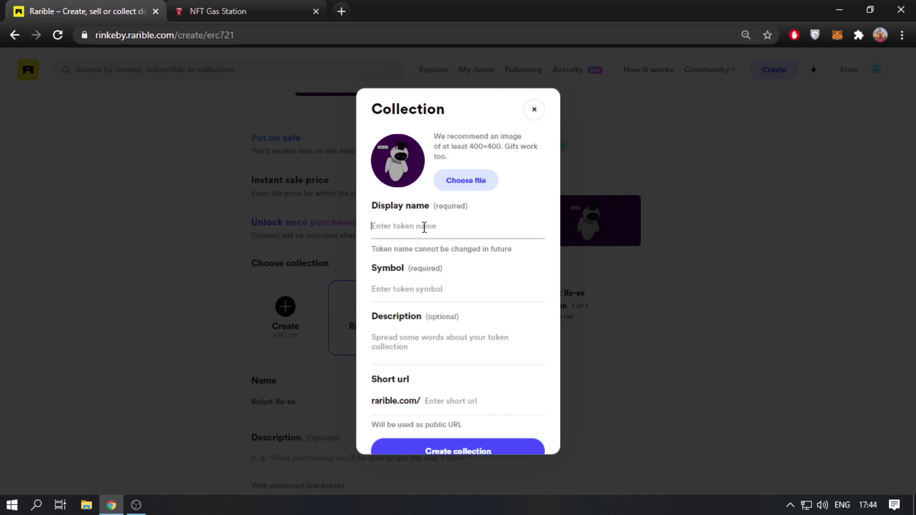
pyautogui.write('Covers')
pyautogui.press('Tab')
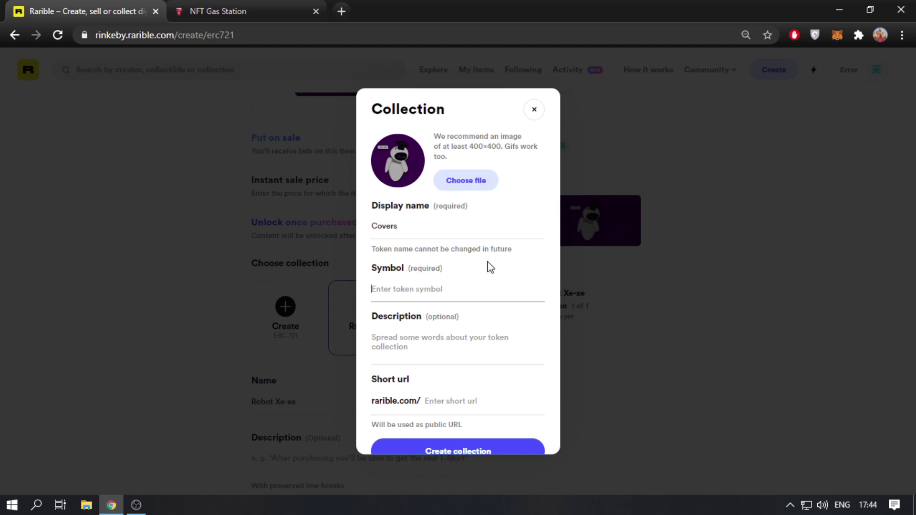
pyautogui.write('CVRS')
# - Enter the collection description "Ранние обложки сайта Maff" and set the short URL to maff
pyautogui.press('Tab')
pyautogui.hotkey('alt', 'shift')
pyautogui.write('Ранни')
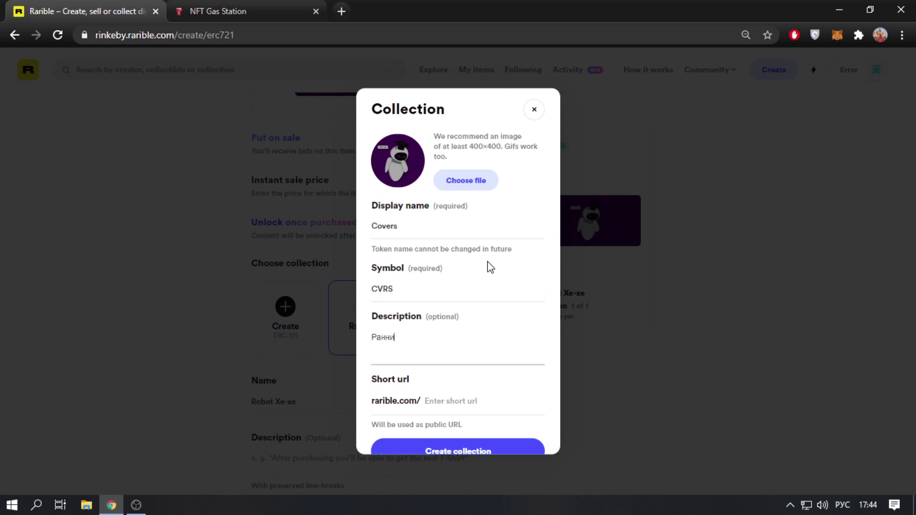
pyautogui.write('е обложки')
pyautogui.write('сайта')
pyautogui.hotkey('alt', 'shift')
pyautogui.write('Ma')
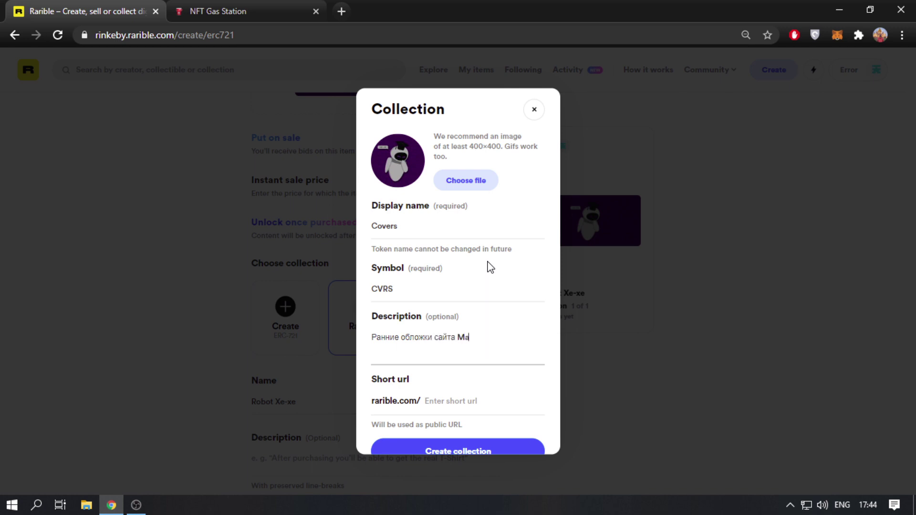
pyautogui.write('ff')
pyautogui.click(447, 402)
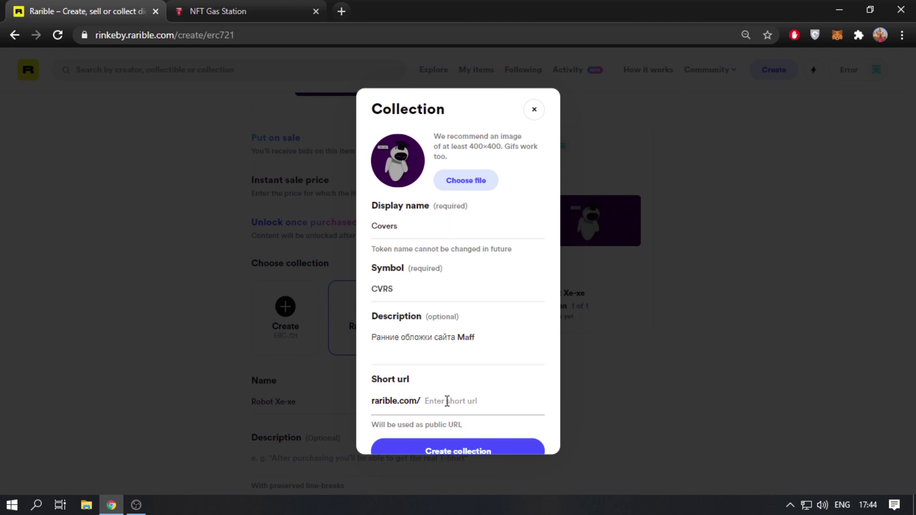
pyautogui.write('maff')
# - Create the Covers collection, confirming the contract deployment and signing the preferences message in MetaMask
pyautogui.click(515, 451)
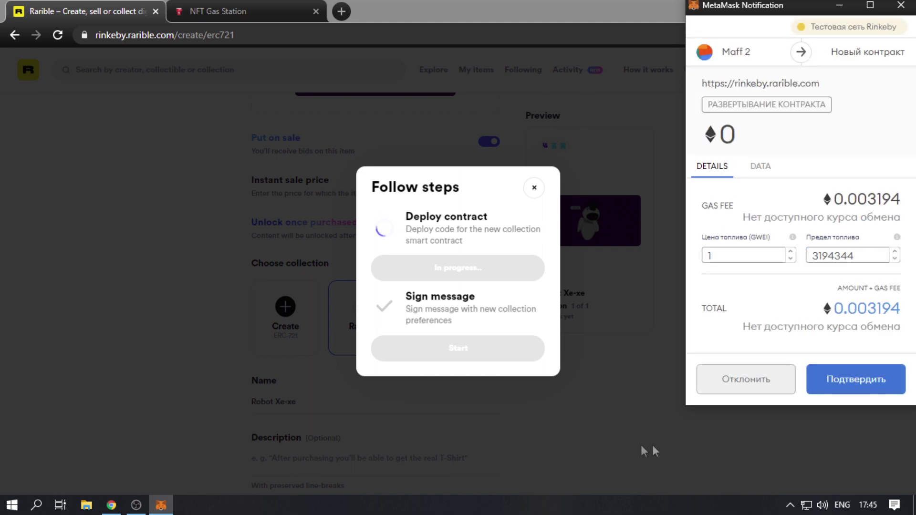
pyautogui.click(865, 382)
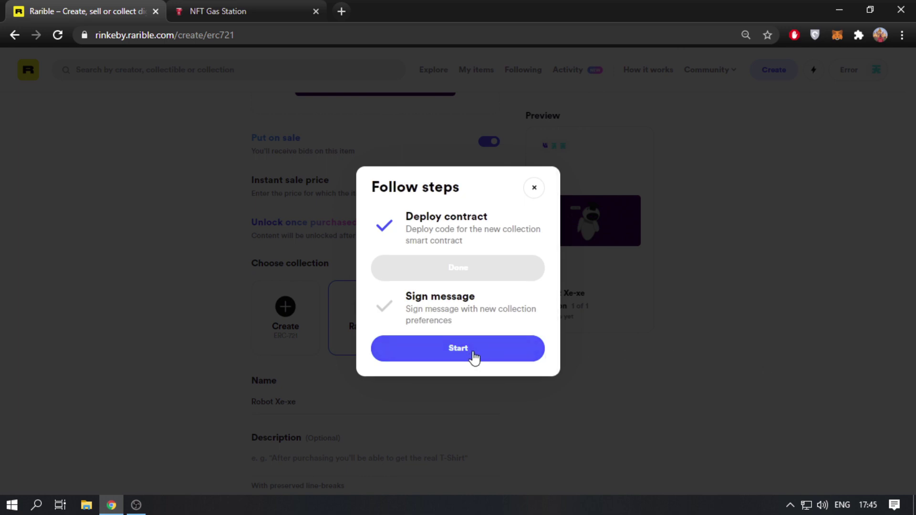
pyautogui.click(473, 358)
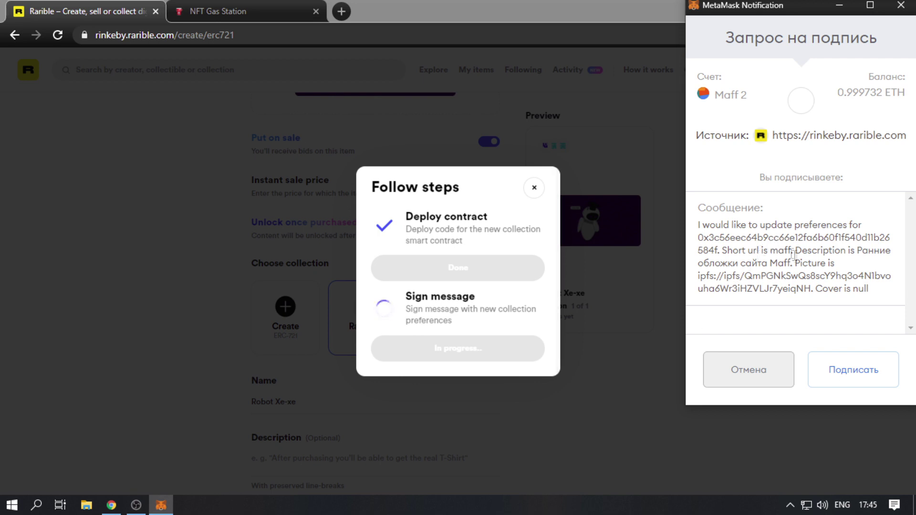
pyautogui.click(853, 383)
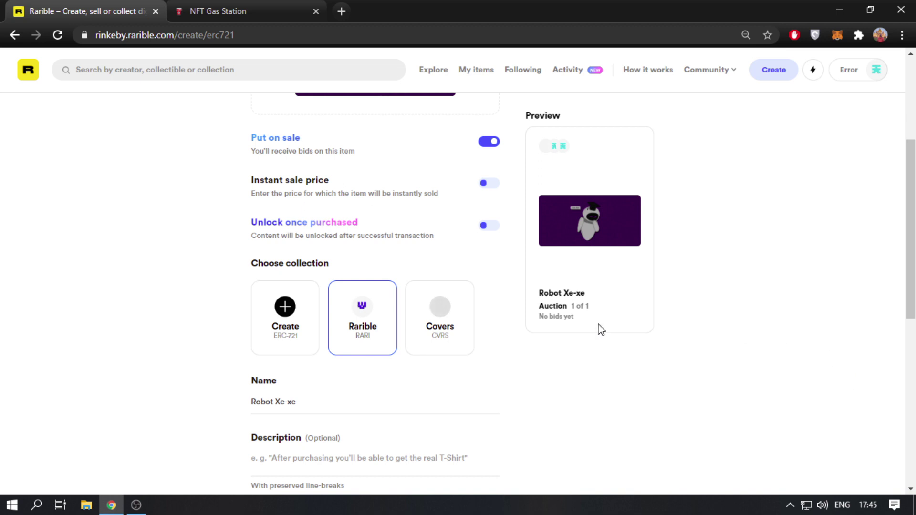
# - Assign Robot Xe-xe to the Covers collection and start creating the item with 10% royalties
pyautogui.click(443, 330)
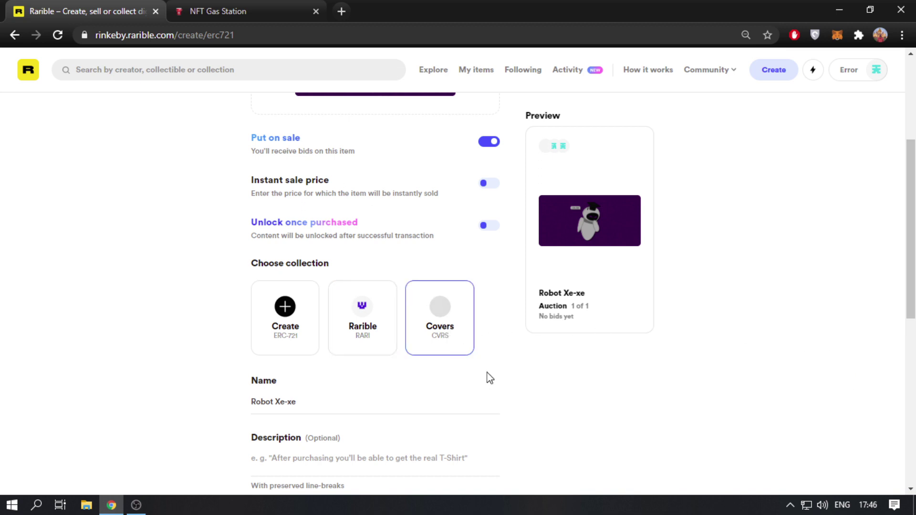
pyautogui.scroll(-7, 490, 378)
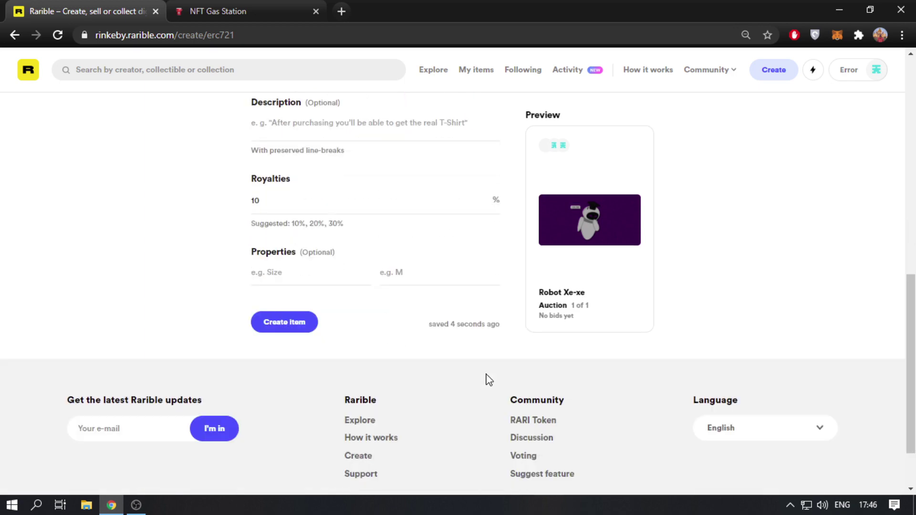
pyautogui.click(284, 323)
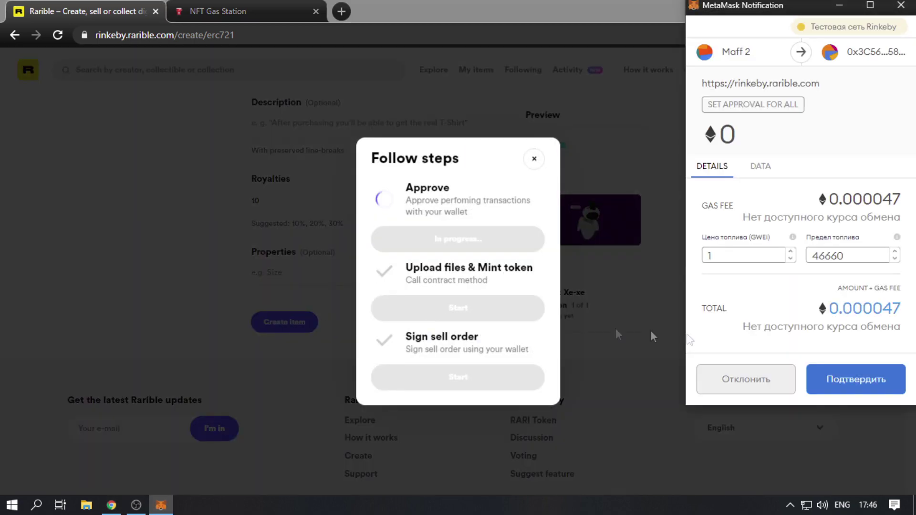
# - Confirm the approval and minting transactions for Robot Xe-xe in MetaMask and sign its sell order
pyautogui.click(866, 380)
pyautogui.click(483, 314)
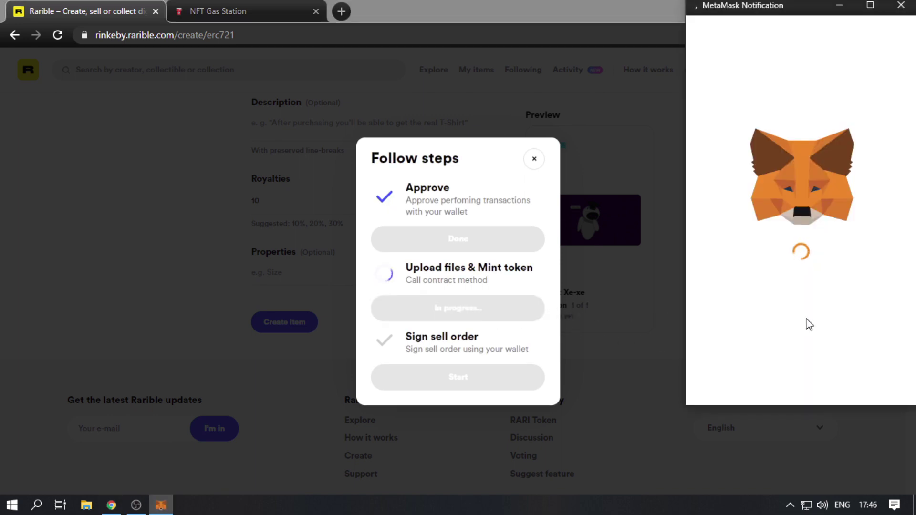
pyautogui.click(853, 383)
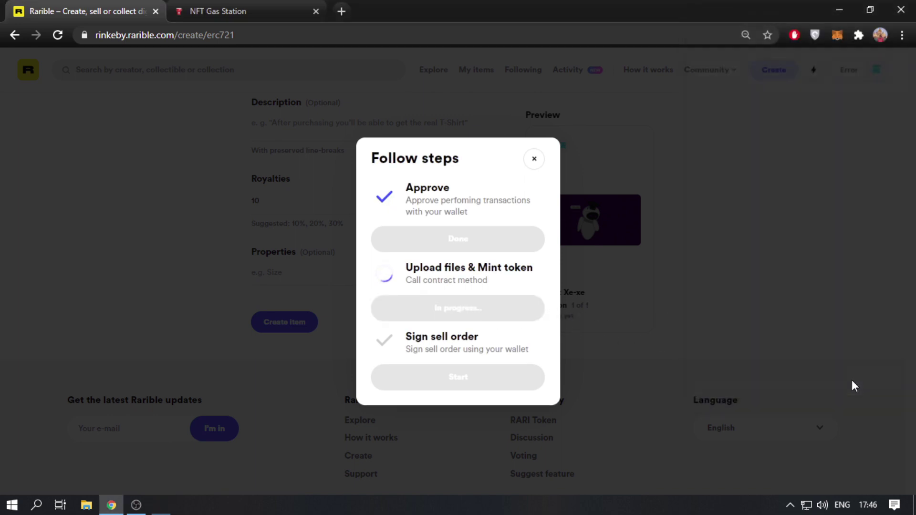
pyautogui.click(458, 377)
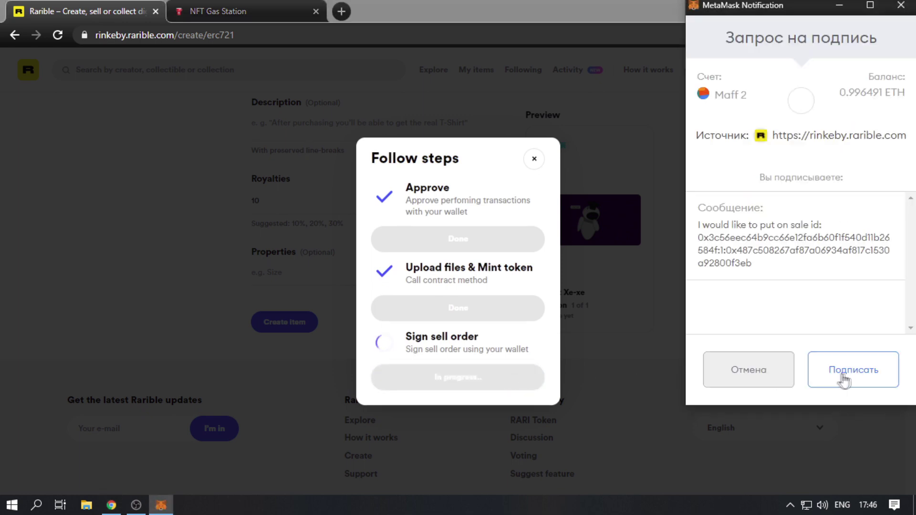
pyautogui.click(843, 376)
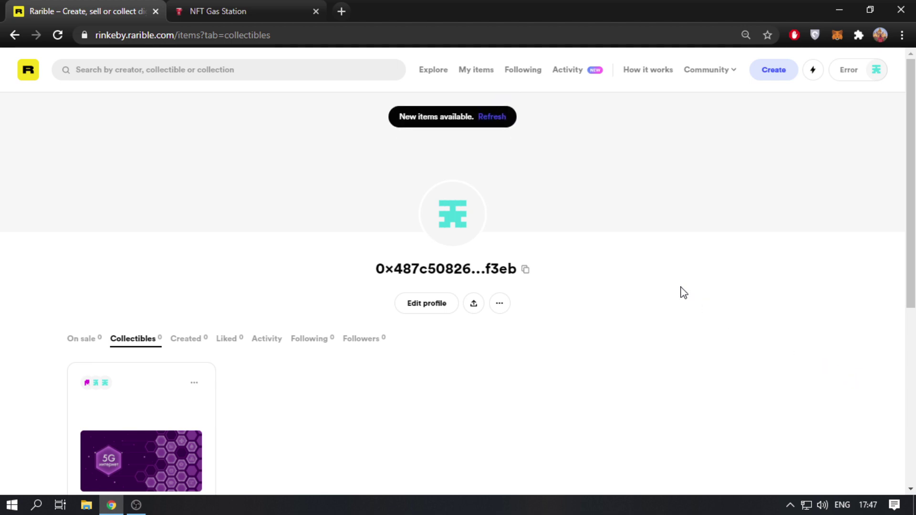
# - Refresh the collectibles list and look through the editable profile settings down to the verification section
pyautogui.click(493, 122)
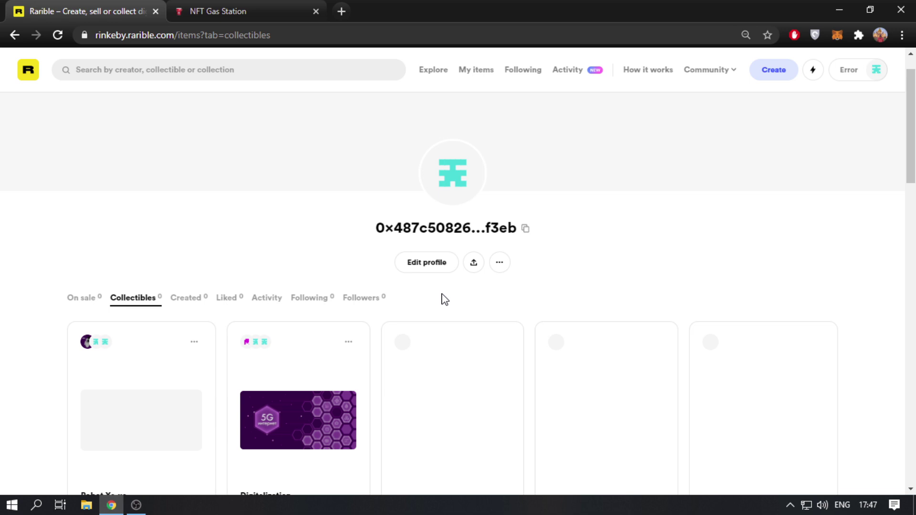
pyautogui.click(434, 264)
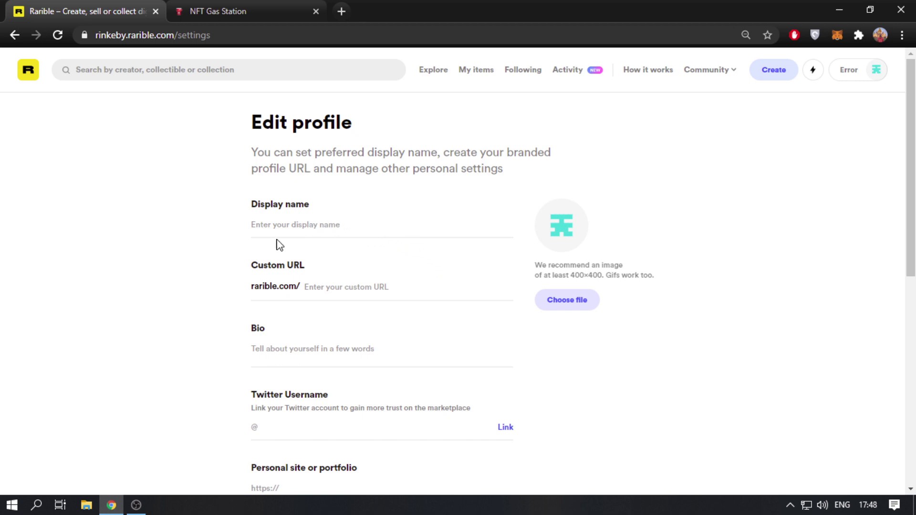
pyautogui.middleClick(205, 247)
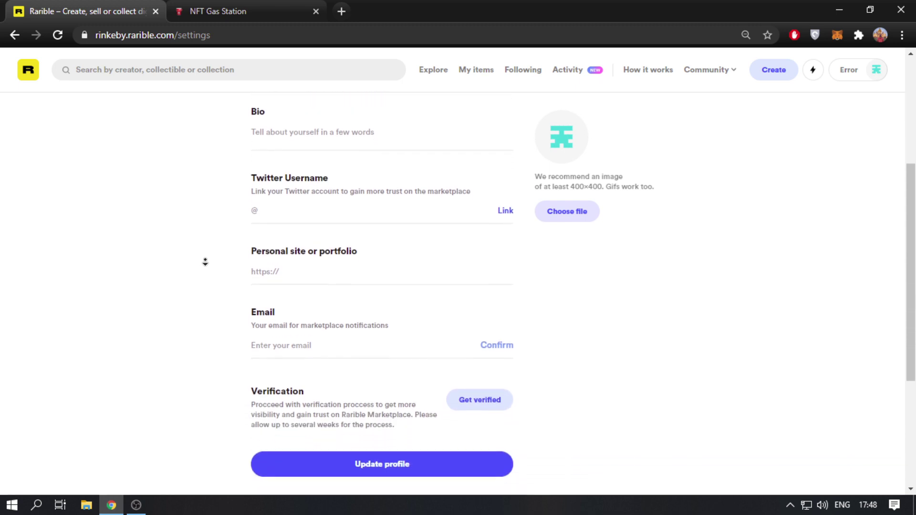
pyautogui.middleClick(205, 263)
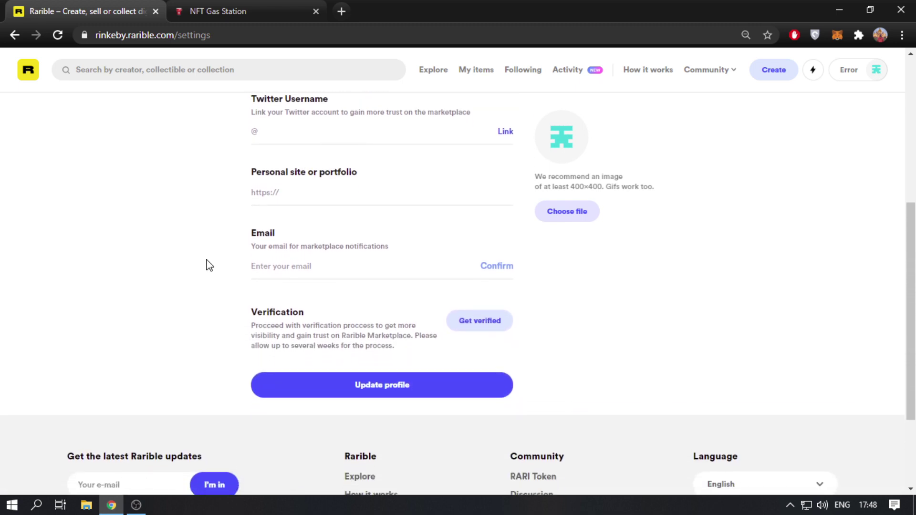
# - Review the verification application's questions from the profile link to the e-mail without answering, and close the form
pyautogui.click(476, 321)
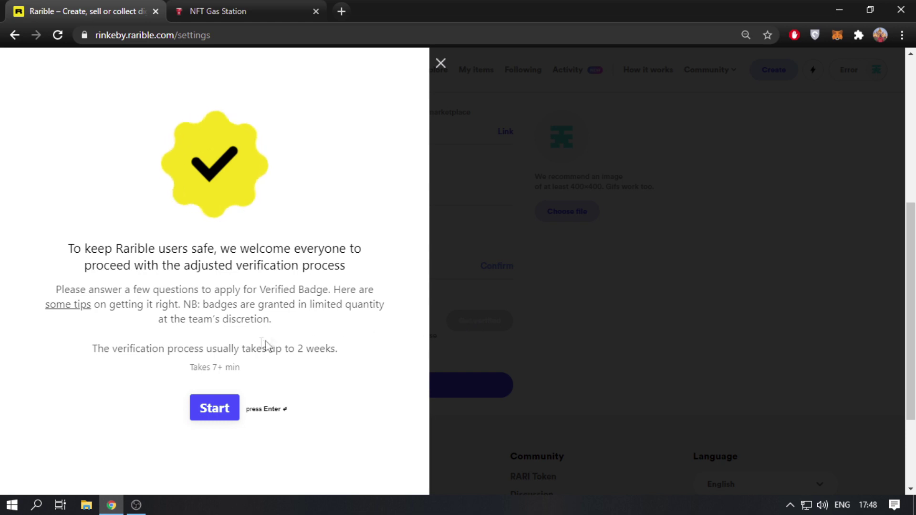
pyautogui.click(214, 409)
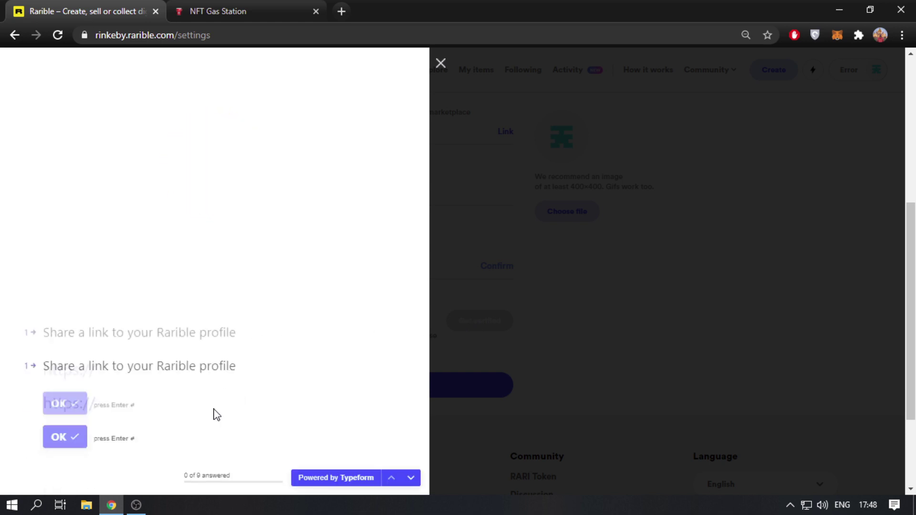
pyautogui.click(413, 478)
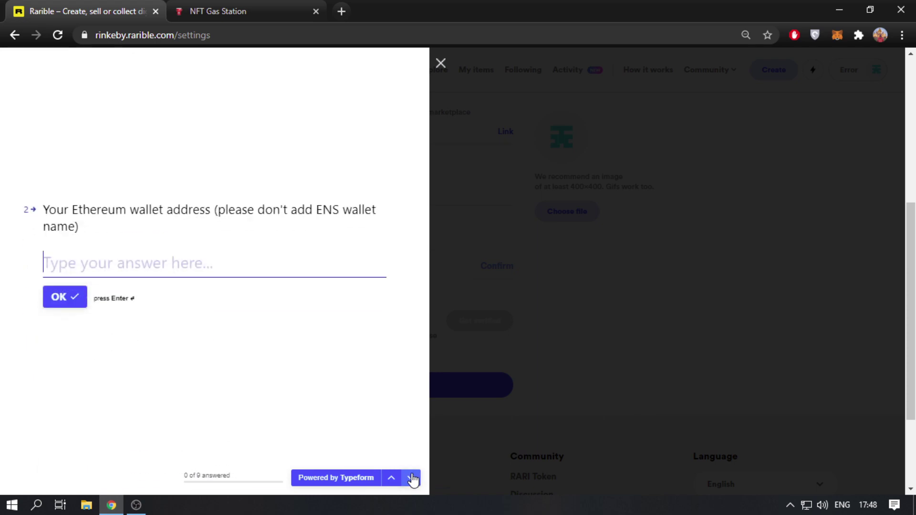
pyautogui.click(413, 478)
pyautogui.click(413, 479)
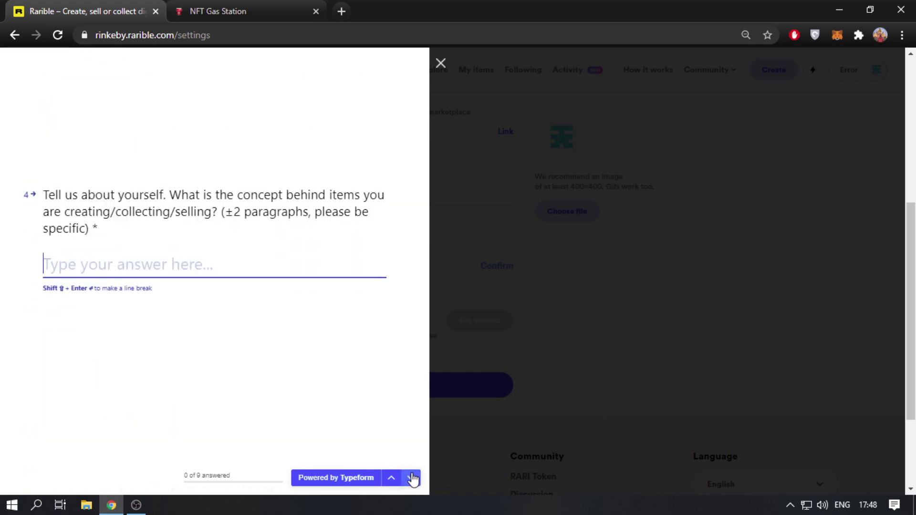
pyautogui.click(413, 479)
pyautogui.click(413, 479)
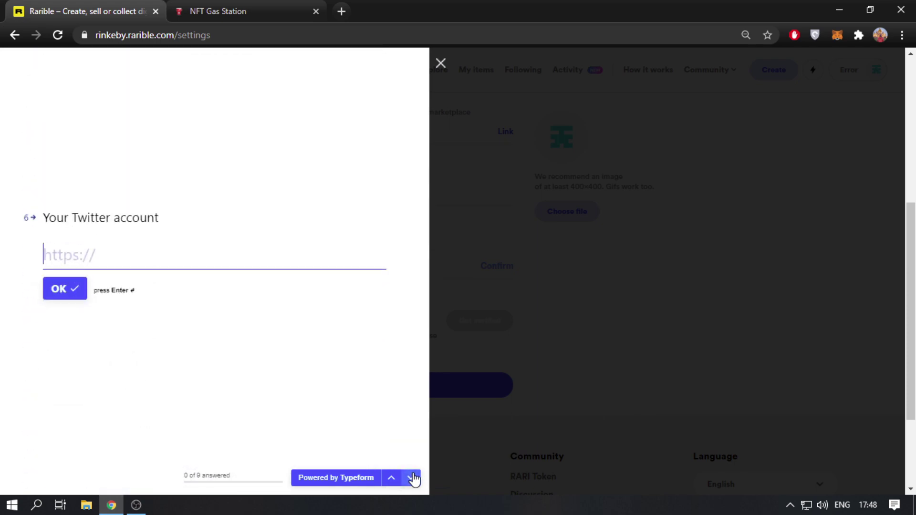
pyautogui.click(413, 478)
pyautogui.click(413, 478)
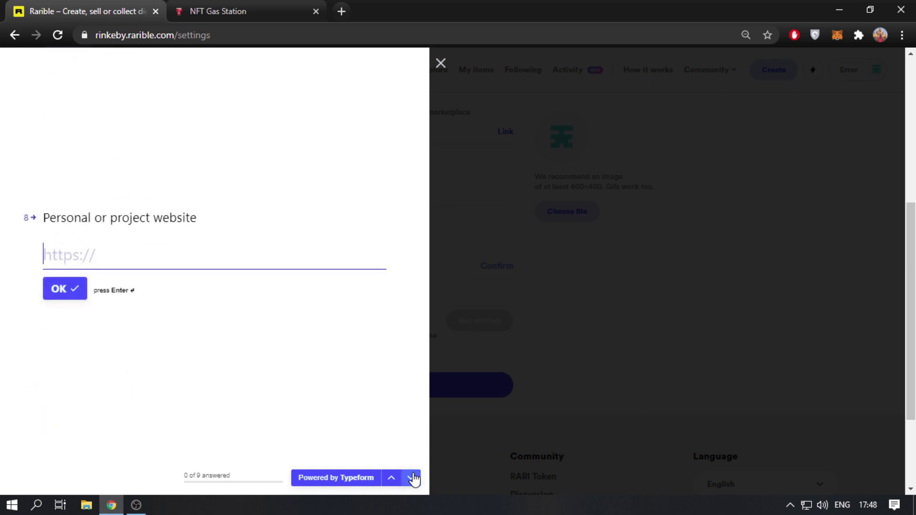
pyautogui.click(413, 478)
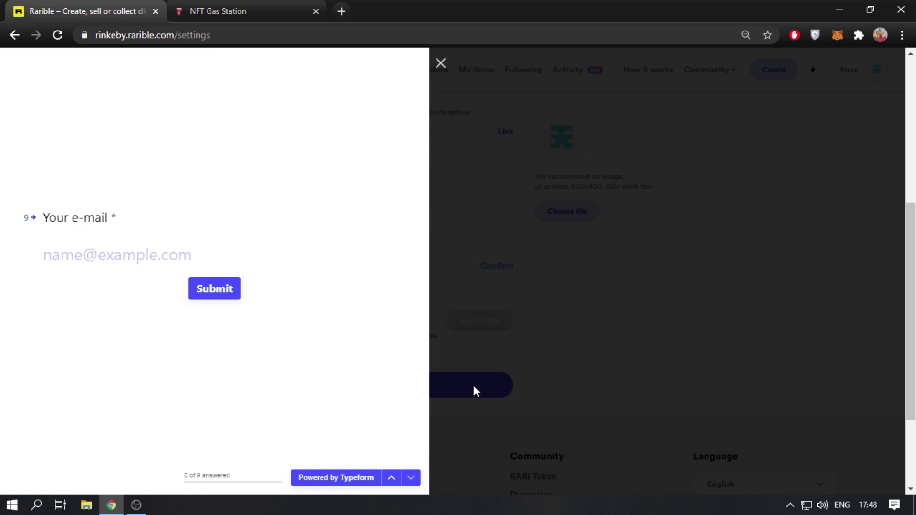
pyautogui.click(440, 63)
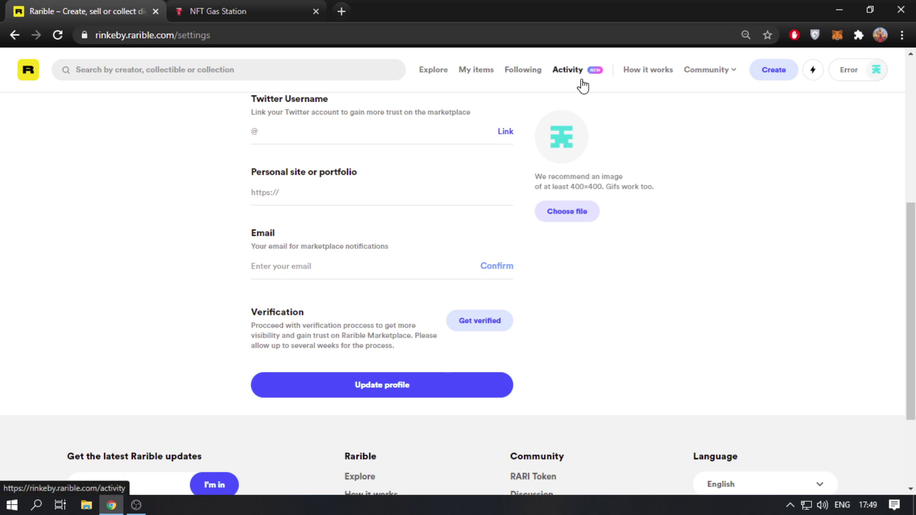
# - Return to the collectibles and view the Robot Xe-xe item page
pyautogui.click(15, 35)
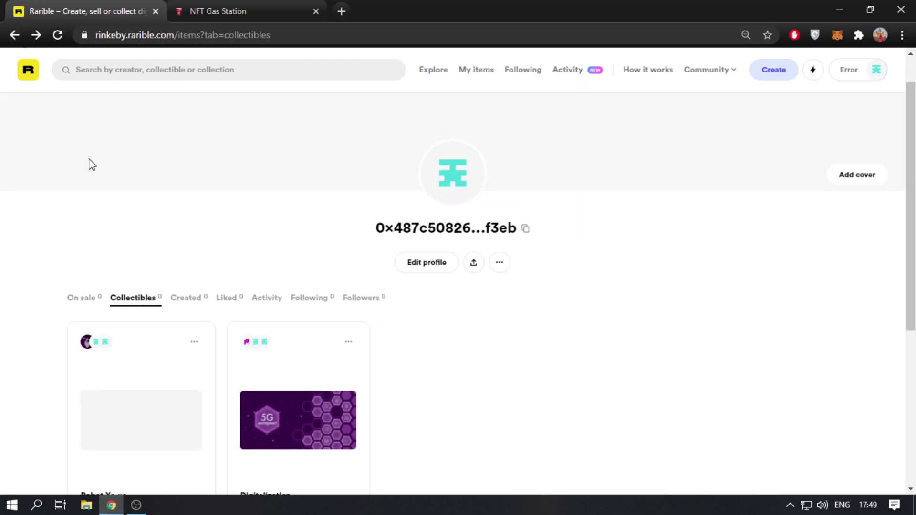
pyautogui.click(127, 355)
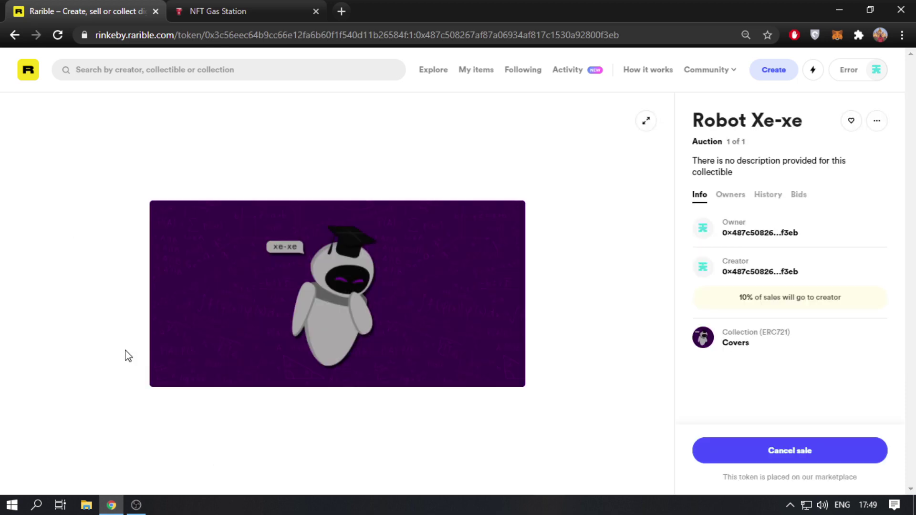